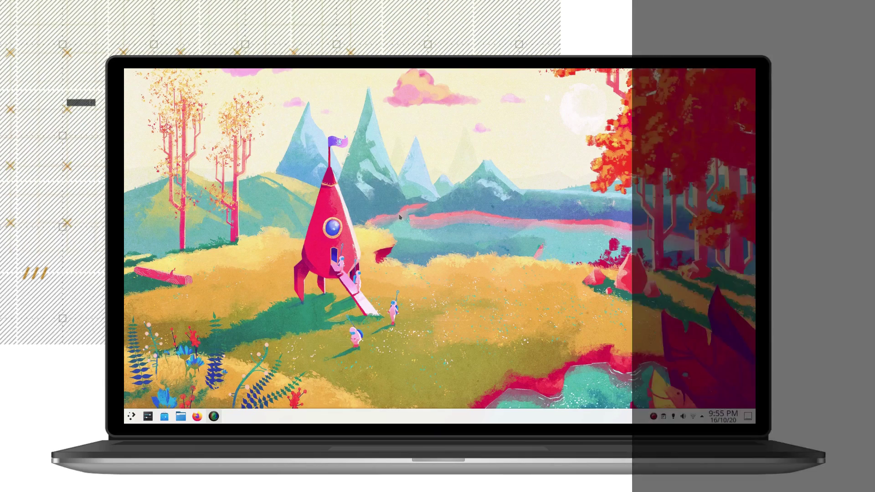
Browse the application launcher's Applications, Computer and History tabs, then close it
{"action": "left_click", "coordinate": [131, 416]}
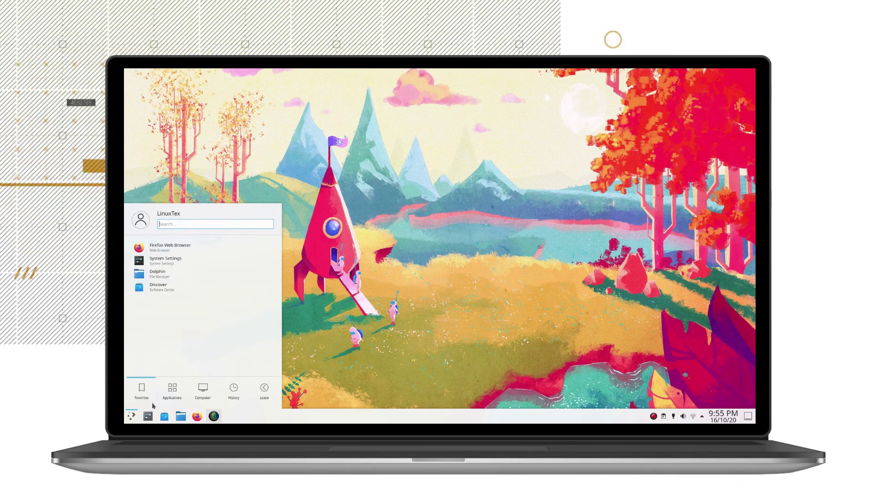
{"action": "mouse_move", "coordinate": [195, 399]}
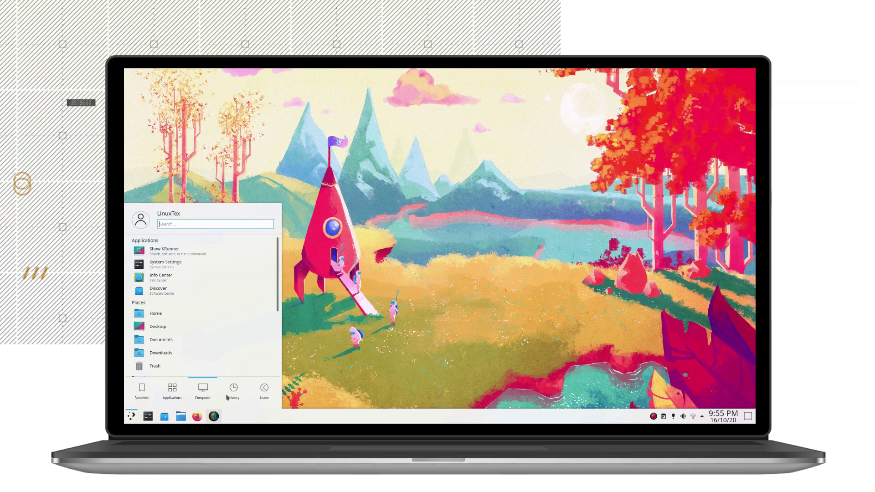
{"action": "mouse_move", "coordinate": [228, 396]}
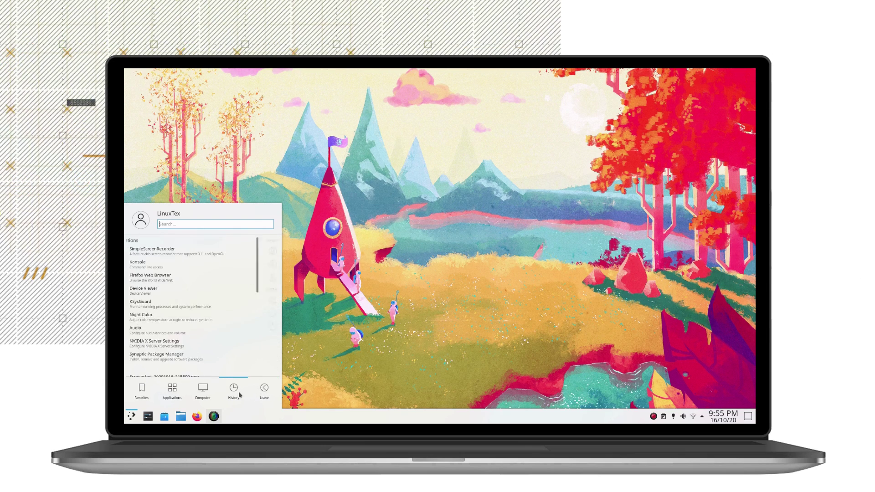
{"action": "scroll", "coordinate": [182, 307], "scroll_direction": "down", "scroll_amount": 5}
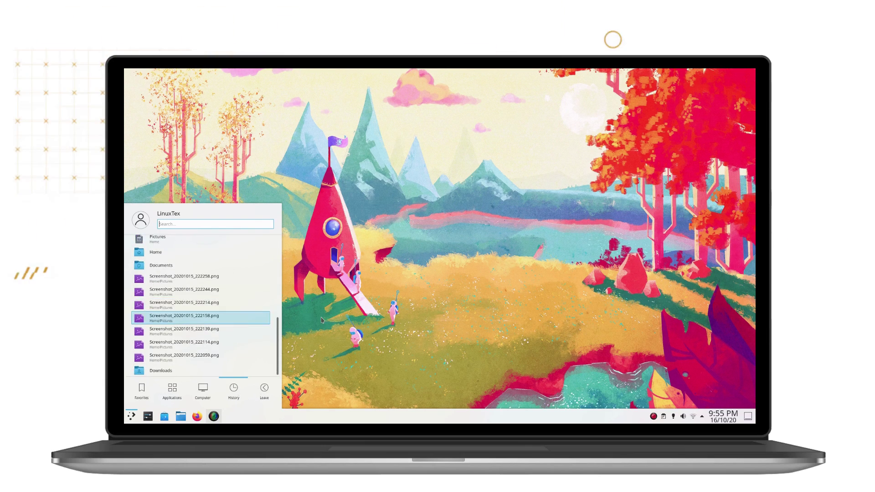
{"action": "left_click", "coordinate": [321, 319]}
Check the clock's calendar, then expand the tray's Status and Notifications overview
{"action": "left_click", "coordinate": [716, 419]}
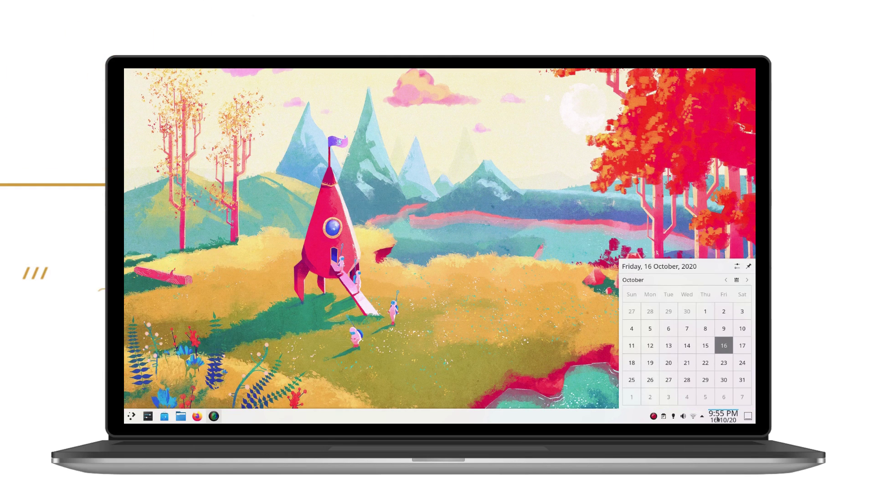
{"action": "left_click", "coordinate": [717, 419]}
{"action": "left_click", "coordinate": [702, 416]}
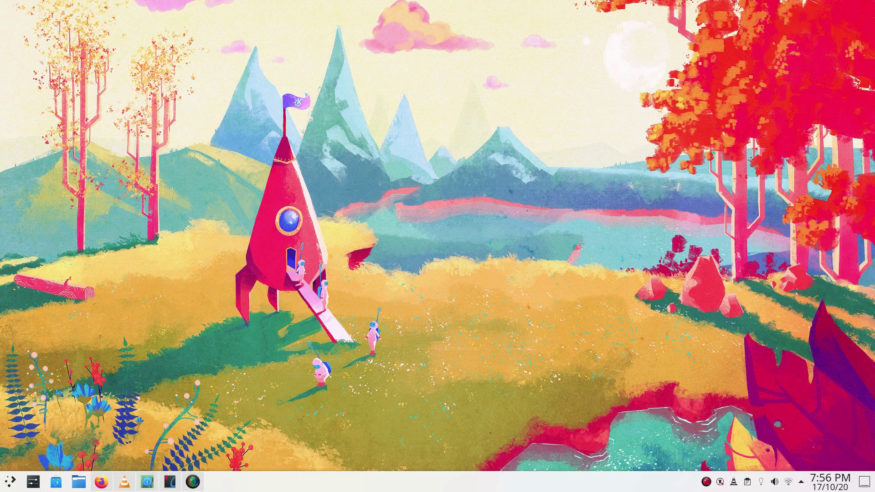
Open the file manager, then bring up and dismiss the panel options
{"action": "left_click", "coordinate": [78, 481]}
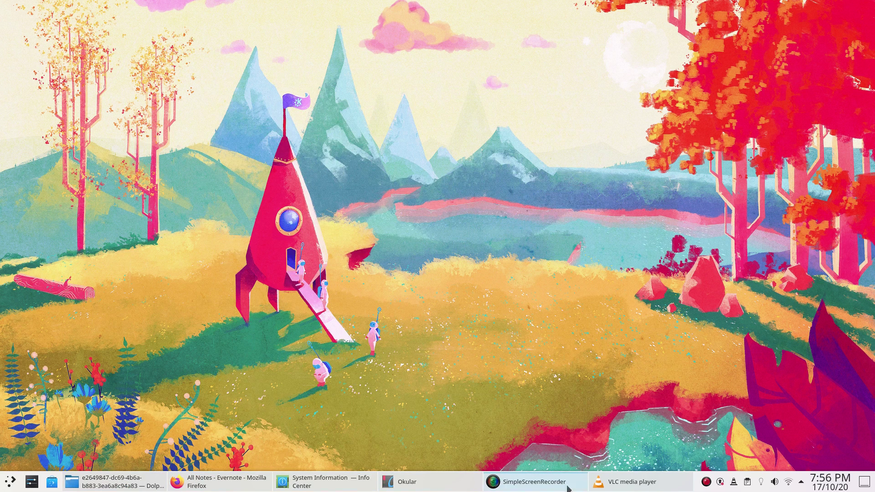
{"action": "right_click", "coordinate": [698, 489]}
{"action": "mouse_move", "coordinate": [706, 449]}
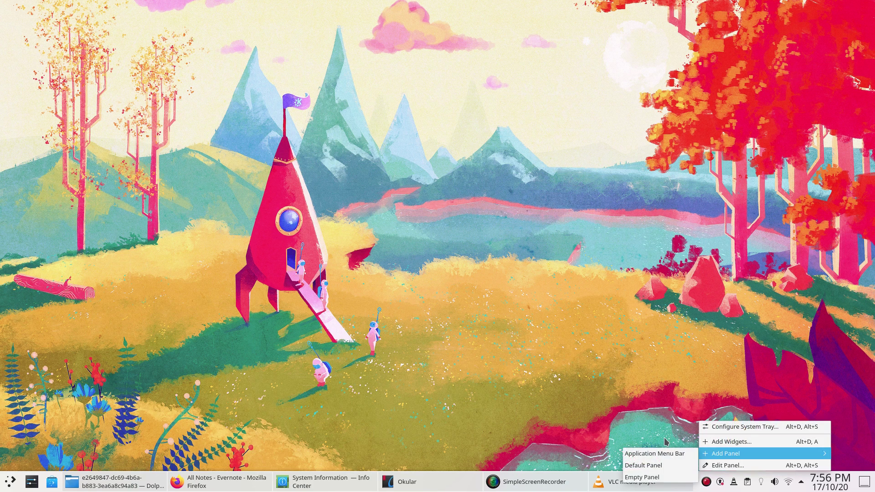
{"action": "left_click", "coordinate": [677, 475]}
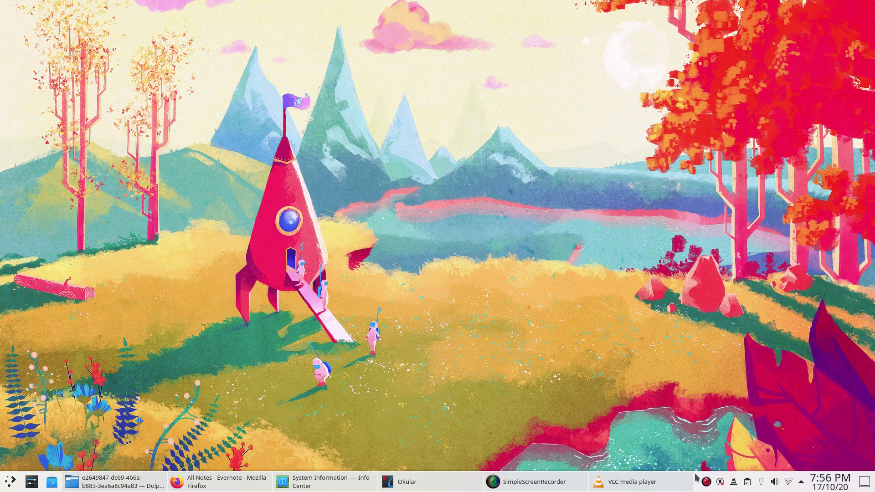
Replace the task manager with the Icons-only Task Manager via Show Alternatives
{"action": "right_click", "coordinate": [696, 477]}
{"action": "left_click", "coordinate": [704, 430]}
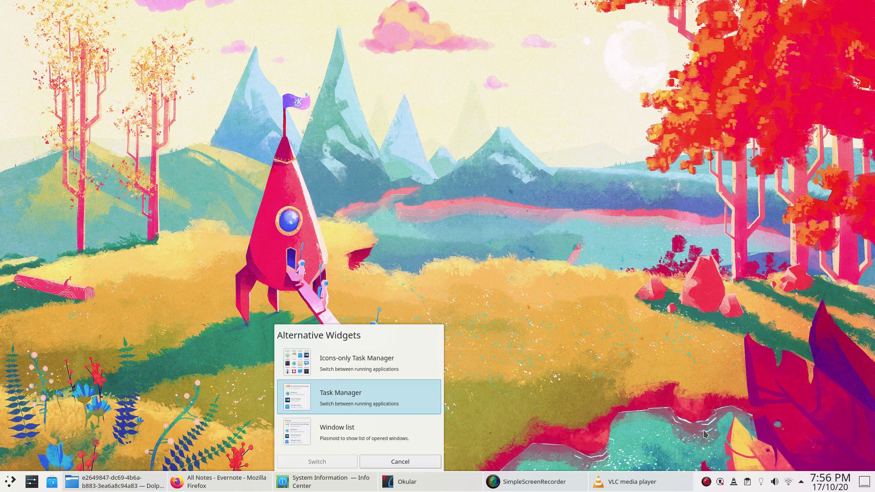
{"action": "left_click", "coordinate": [388, 363]}
{"action": "left_click", "coordinate": [314, 462]}
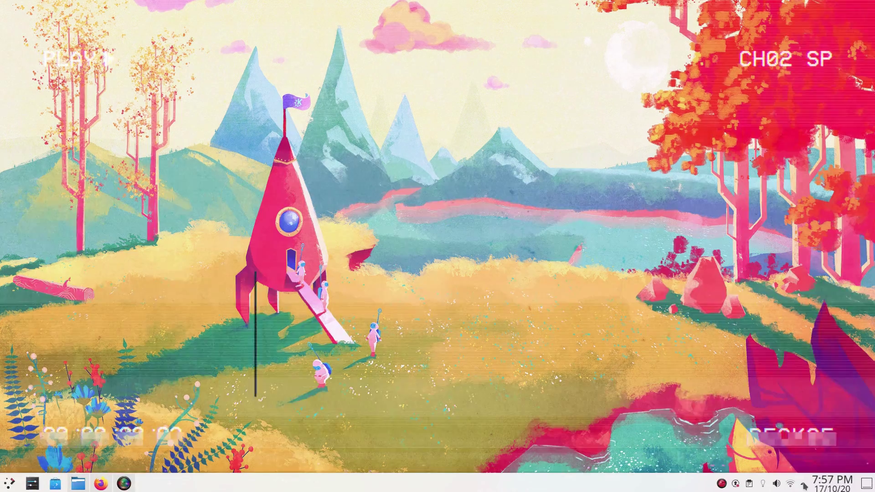
Look at the tray's notifications page and its do-not-disturb duration options
{"action": "left_click", "coordinate": [802, 482]}
{"action": "left_click", "coordinate": [689, 303]}
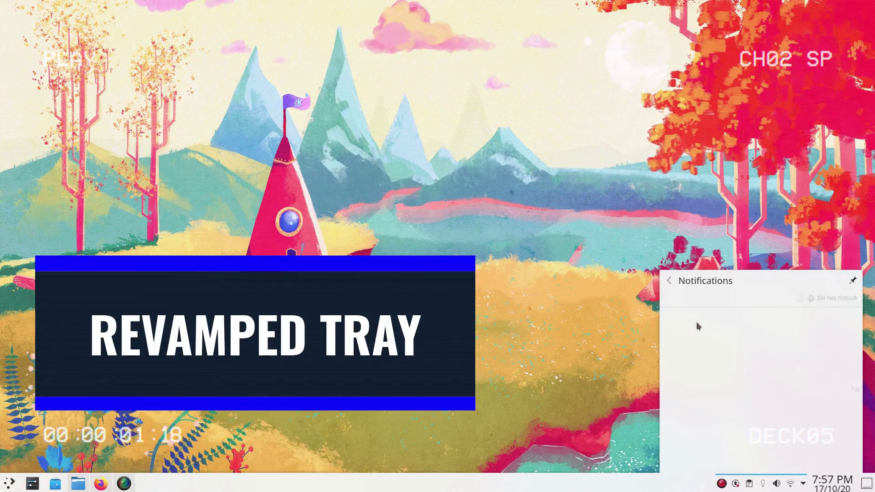
{"action": "left_click", "coordinate": [683, 298]}
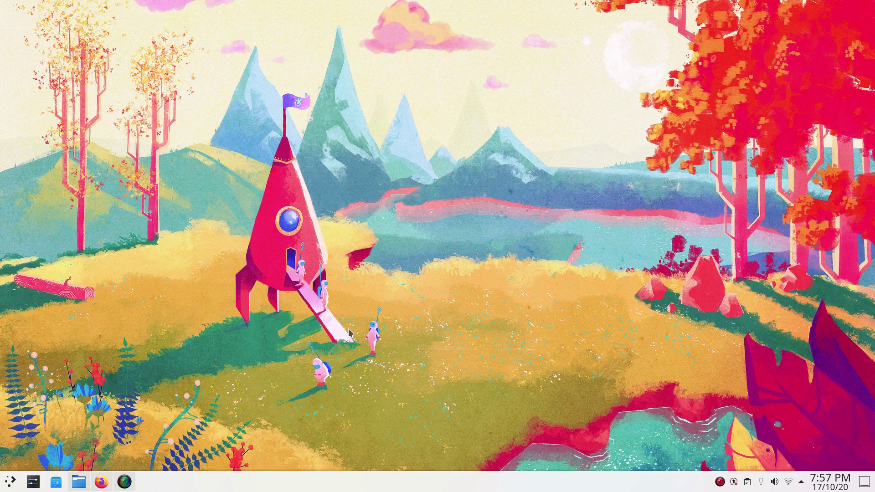
{"action": "key", "text": "super"}
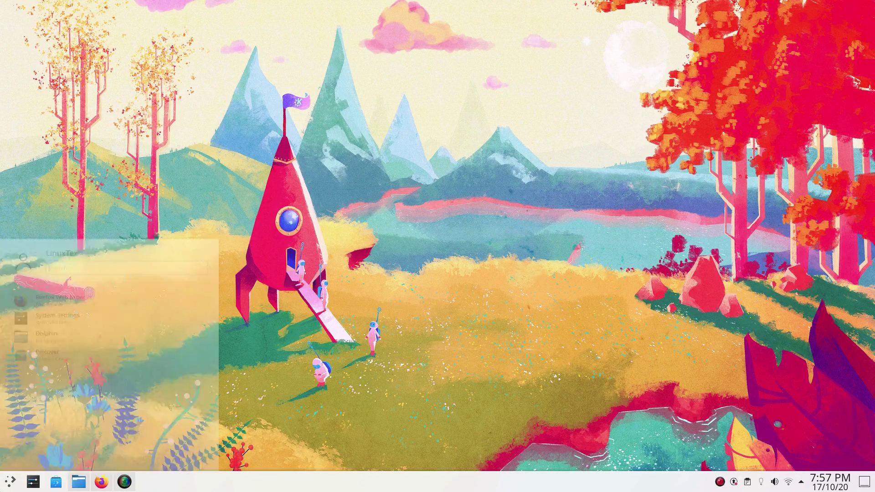
{"action": "left_click", "coordinate": [606, 439]}
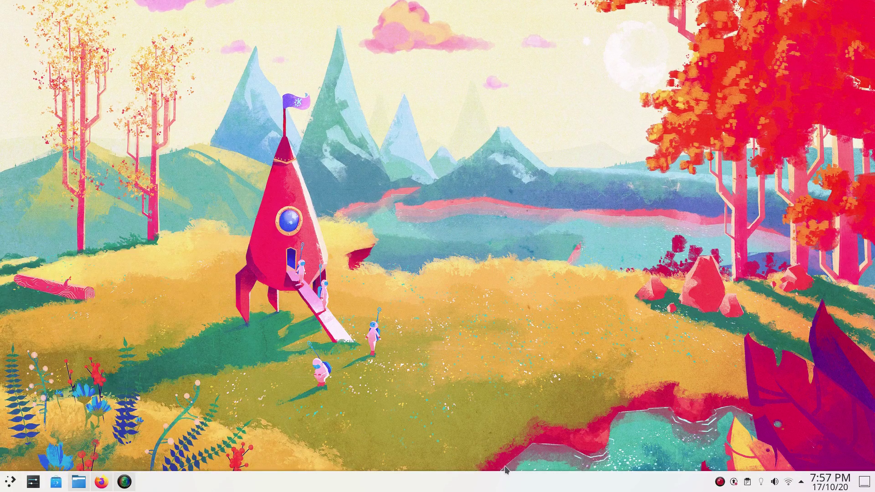
Turn on Do not disturb for 1 hour, then turn it back off
{"action": "left_click", "coordinate": [801, 482]}
{"action": "left_click", "coordinate": [696, 323]}
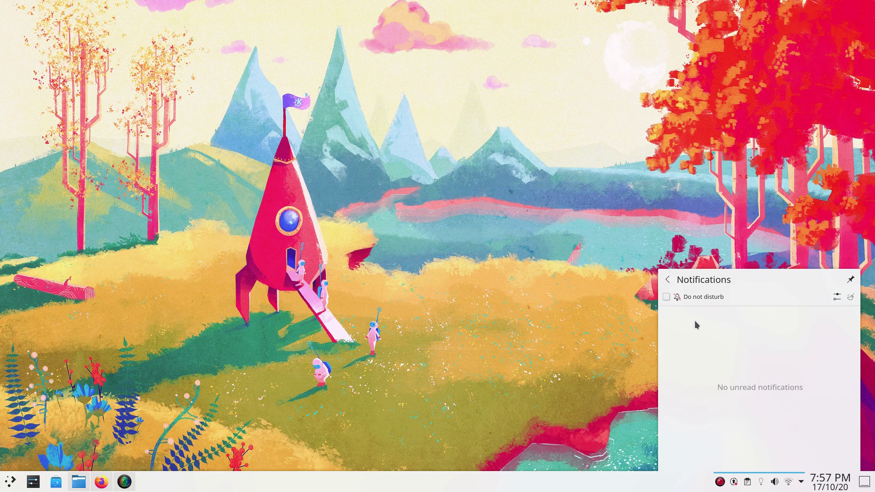
{"action": "left_click", "coordinate": [668, 298]}
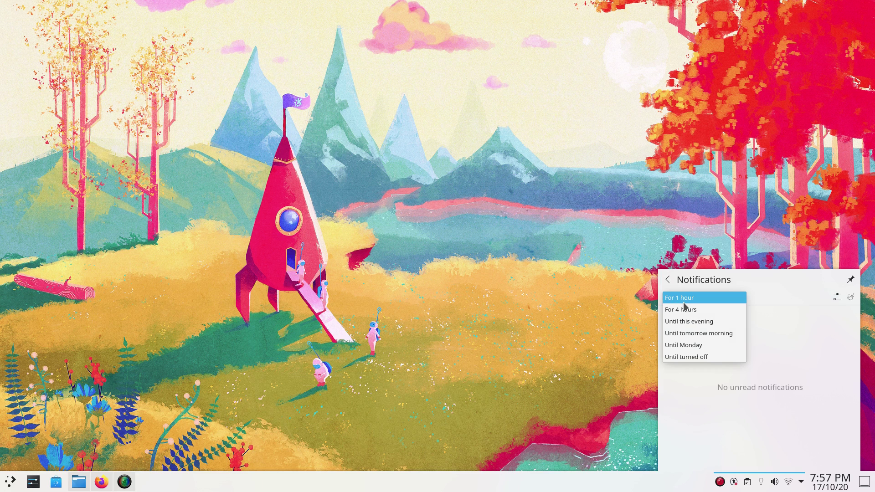
{"action": "left_click", "coordinate": [685, 298]}
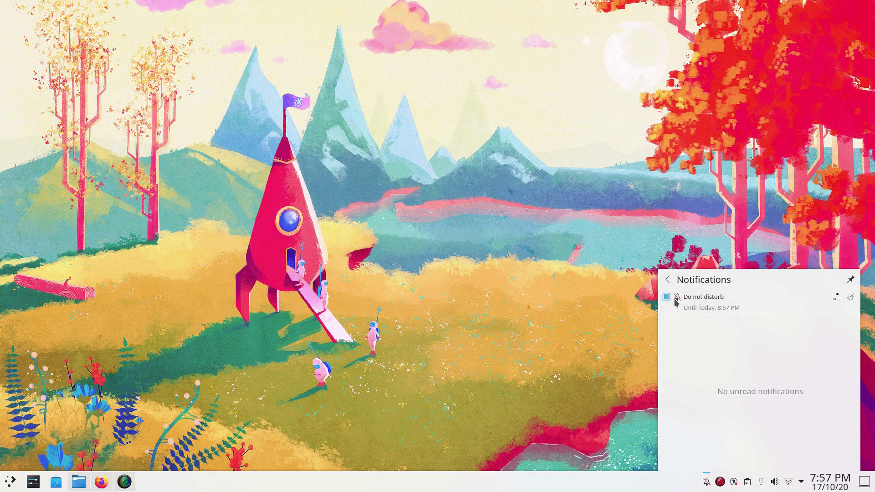
{"action": "left_click", "coordinate": [667, 297]}
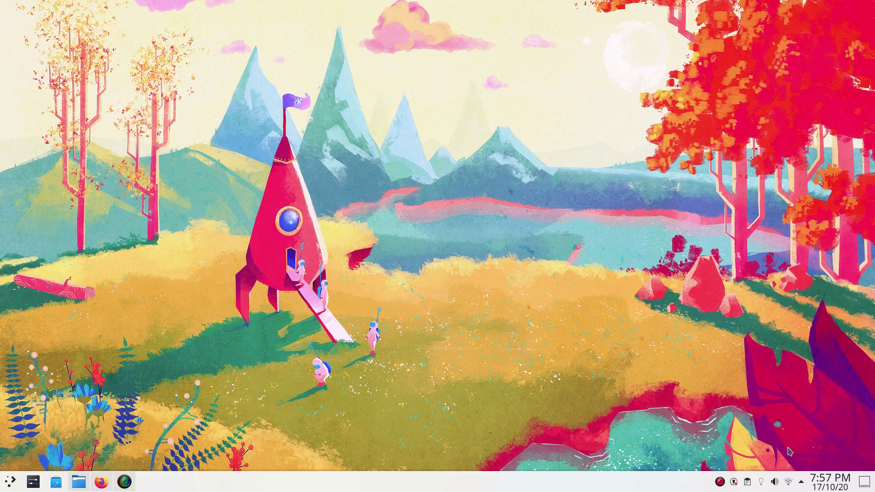
View the Vaults and the Battery and Brightness pages in the system tray
{"action": "left_click", "coordinate": [801, 484]}
{"action": "left_click", "coordinate": [730, 328]}
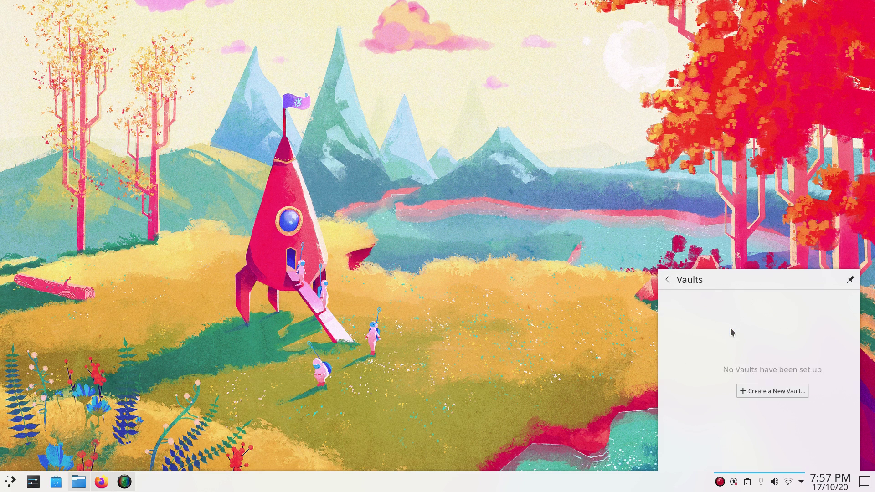
{"action": "key", "text": "Escape"}
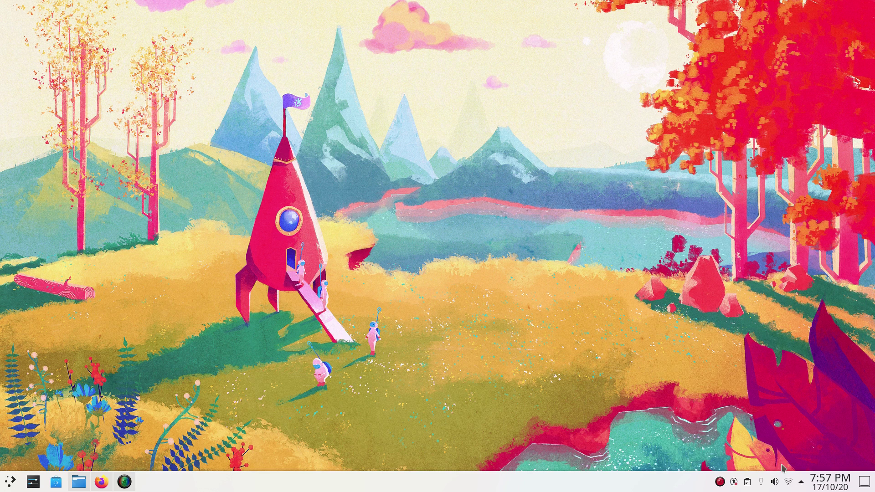
{"action": "left_click", "coordinate": [798, 486]}
{"action": "left_click", "coordinate": [780, 321]}
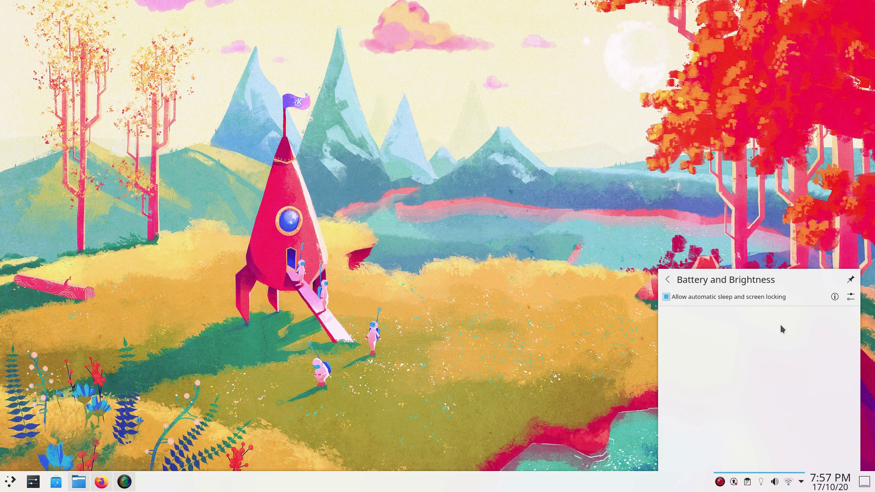
{"action": "key", "text": "Escape"}
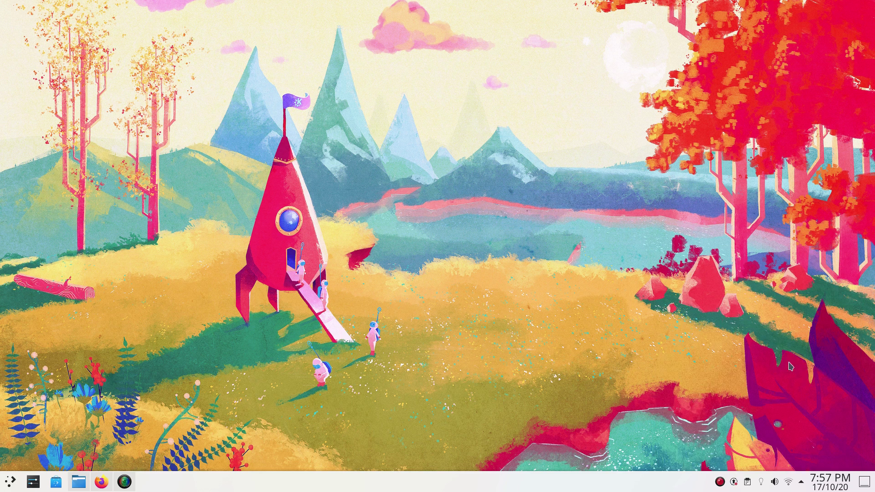
Set Disks & Devices to show Non-removable devices
{"action": "left_click", "coordinate": [802, 483]}
{"action": "left_click", "coordinate": [826, 324]}
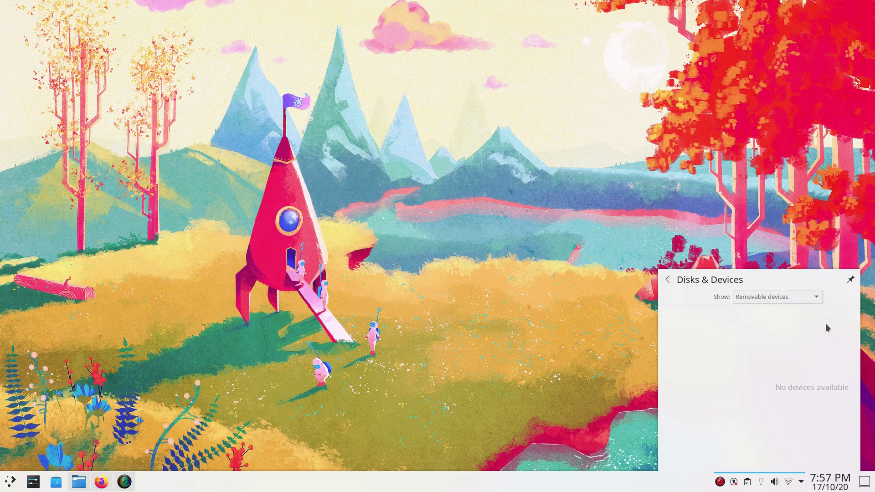
{"action": "left_click", "coordinate": [762, 298]}
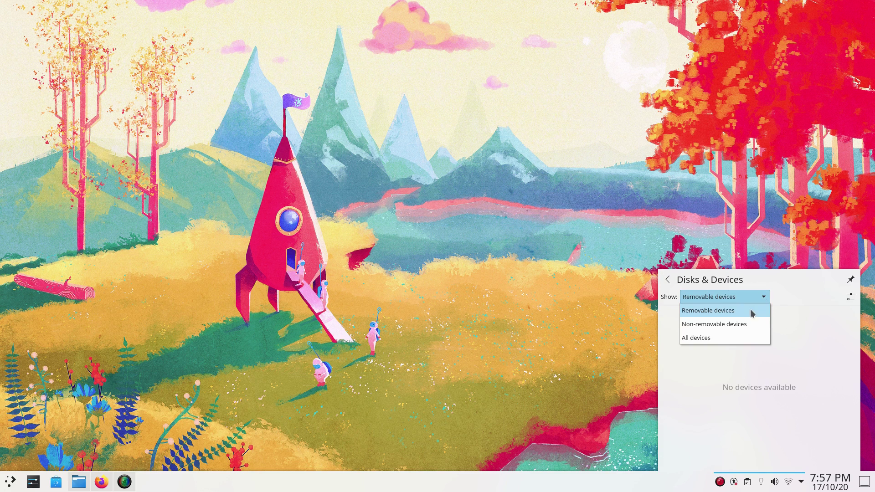
{"action": "left_click", "coordinate": [701, 325]}
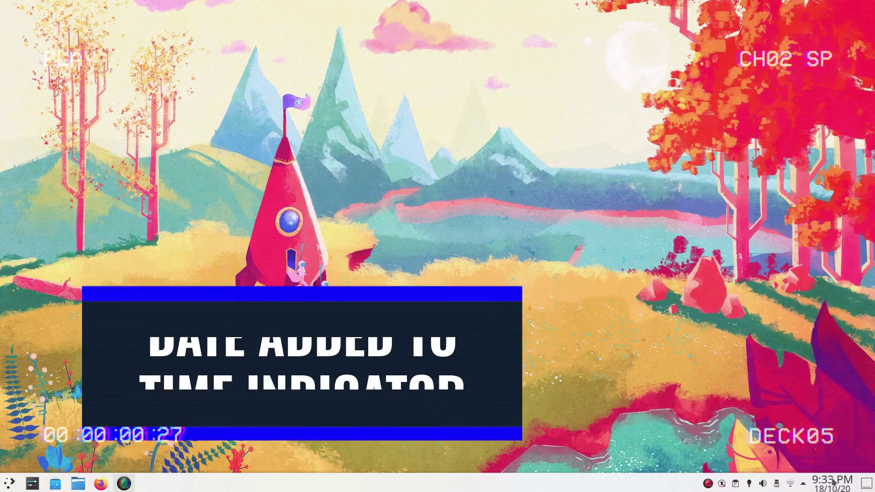
{"action": "left_click", "coordinate": [832, 482]}
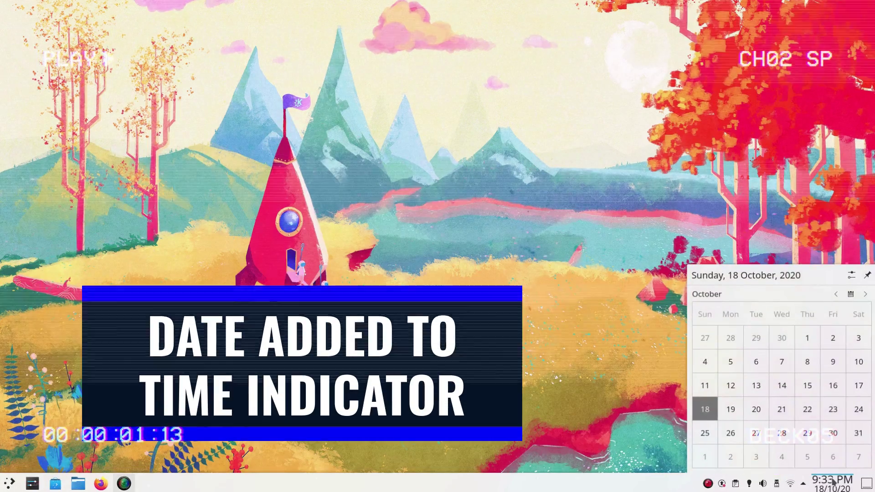
{"action": "left_click", "coordinate": [833, 482]}
{"action": "left_click", "coordinate": [833, 482]}
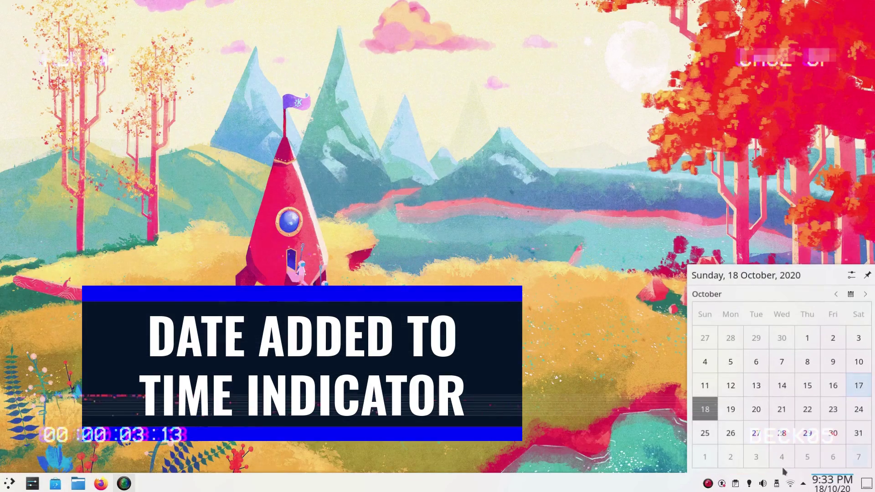
{"action": "left_click", "coordinate": [831, 479]}
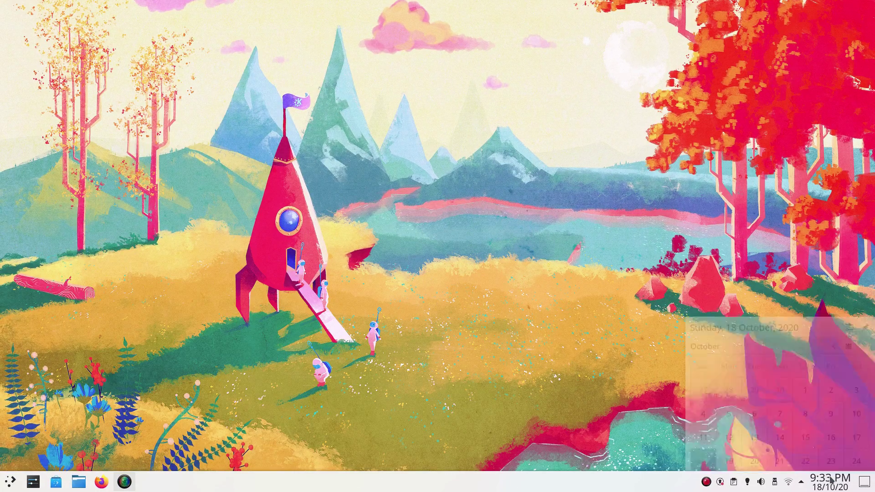
{"action": "left_click", "coordinate": [832, 479]}
{"action": "left_click", "coordinate": [832, 479]}
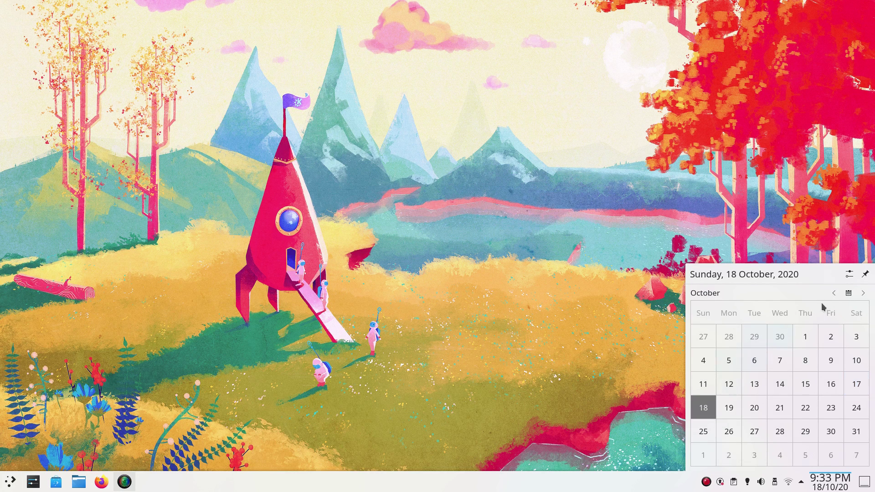
In the Digital Clock settings, toggle Show date off and back on, applying each
{"action": "left_click", "coordinate": [849, 275]}
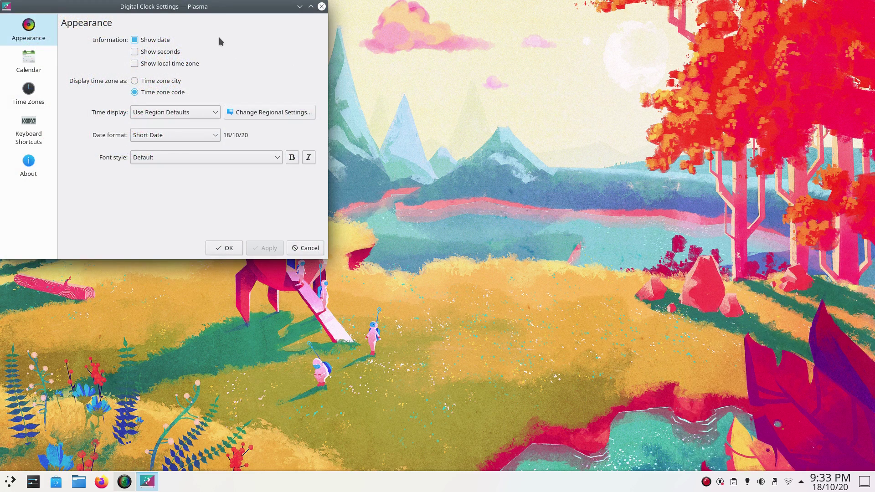
{"action": "left_click_drag", "start_coordinate": [196, 5], "coordinate": [330, 62]}
{"action": "left_click", "coordinate": [287, 98]}
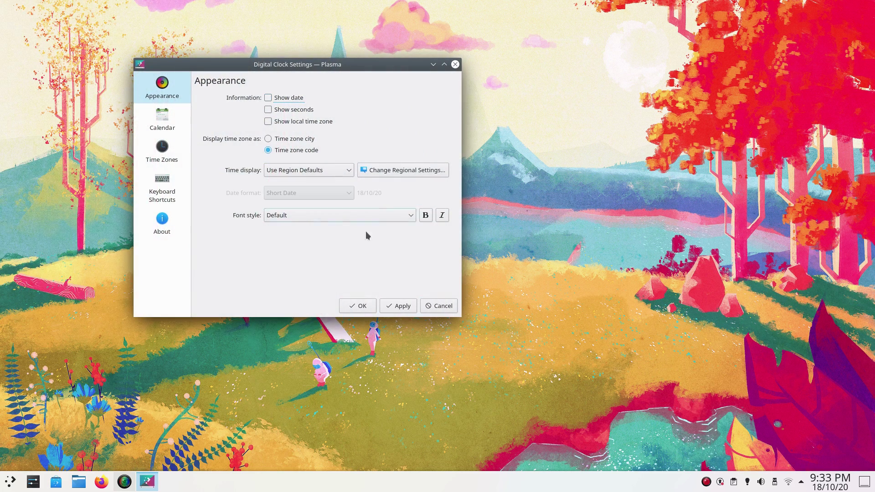
{"action": "left_click", "coordinate": [392, 308]}
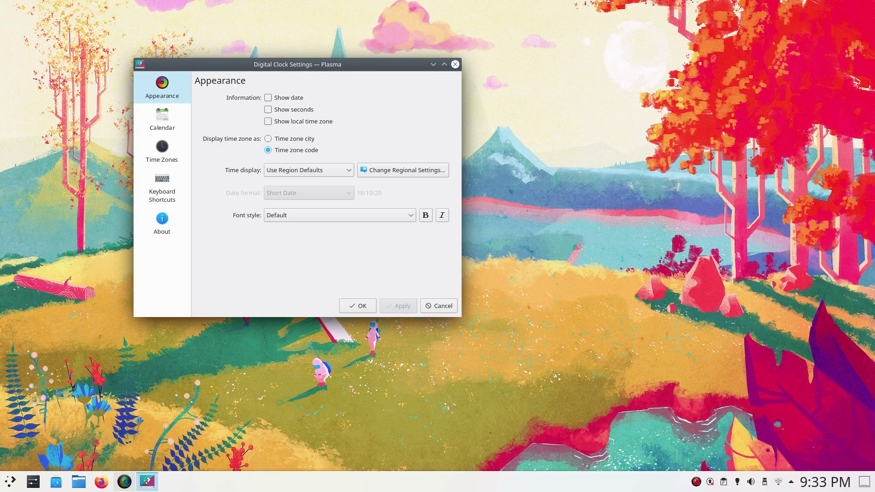
{"action": "left_click", "coordinate": [302, 101]}
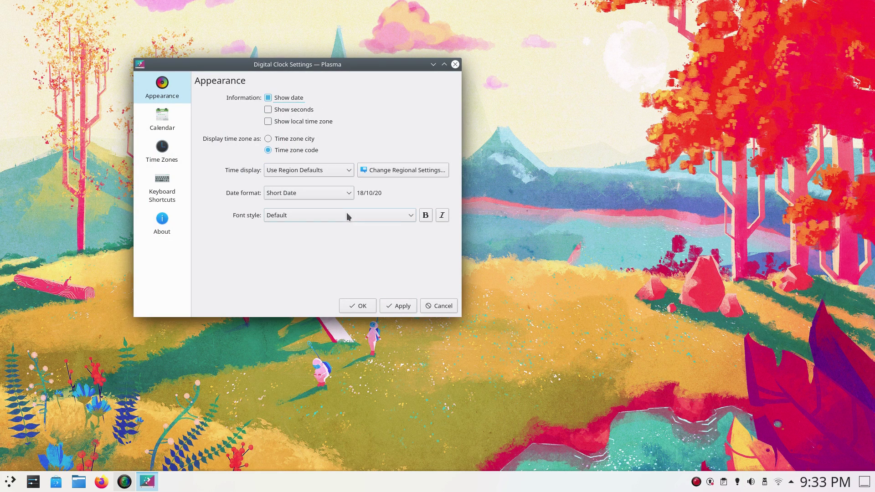
{"action": "left_click", "coordinate": [398, 309]}
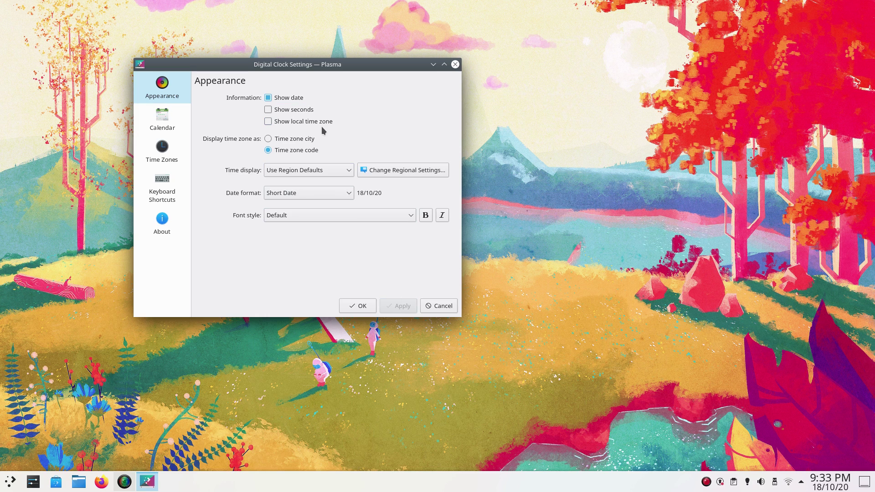
Show the local time zone on the clock as the IST time-zone code
{"action": "left_click", "coordinate": [320, 122]}
{"action": "left_click", "coordinate": [403, 306]}
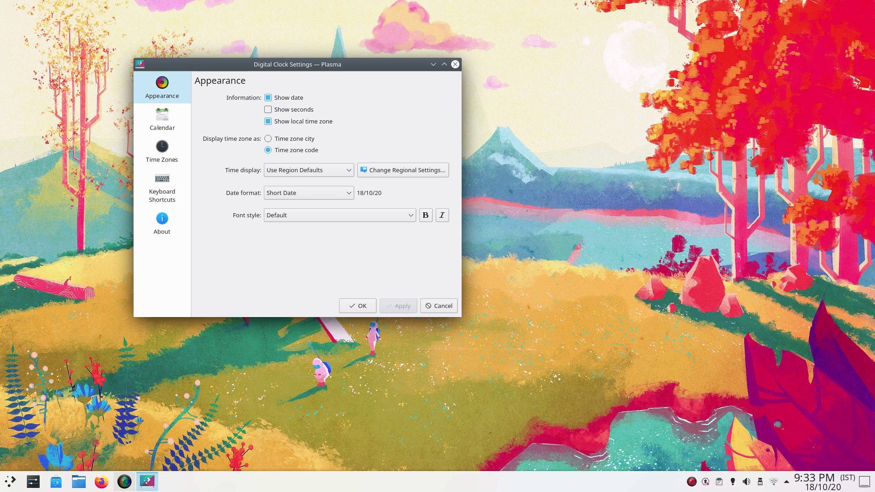
{"action": "left_click", "coordinate": [850, 485]}
{"action": "left_click", "coordinate": [849, 485]}
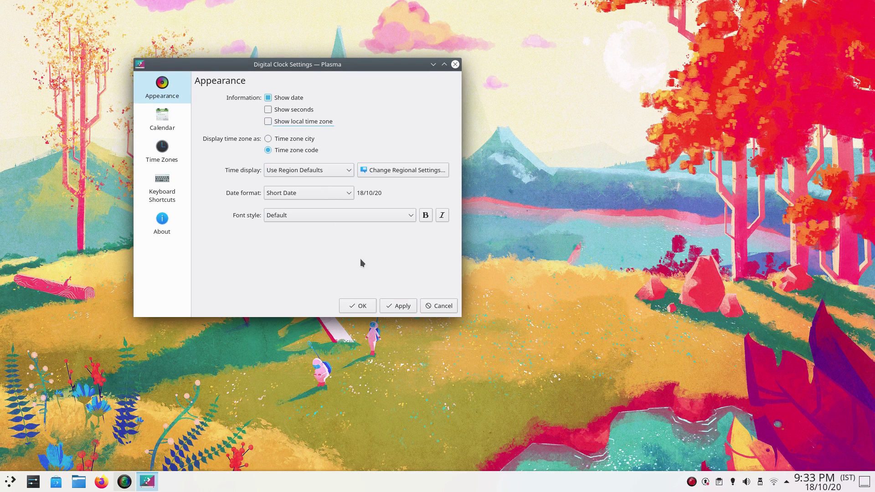
{"action": "left_click", "coordinate": [405, 310]}
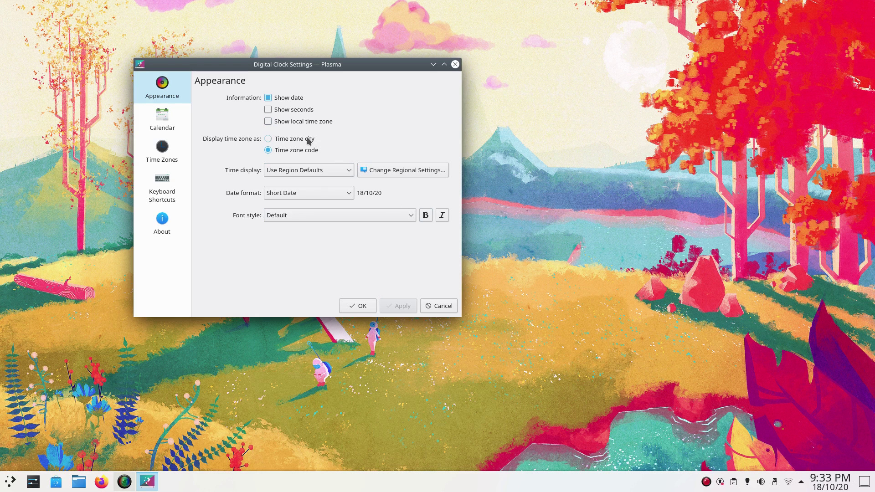
{"action": "left_click", "coordinate": [292, 121]}
{"action": "left_click", "coordinate": [407, 306]}
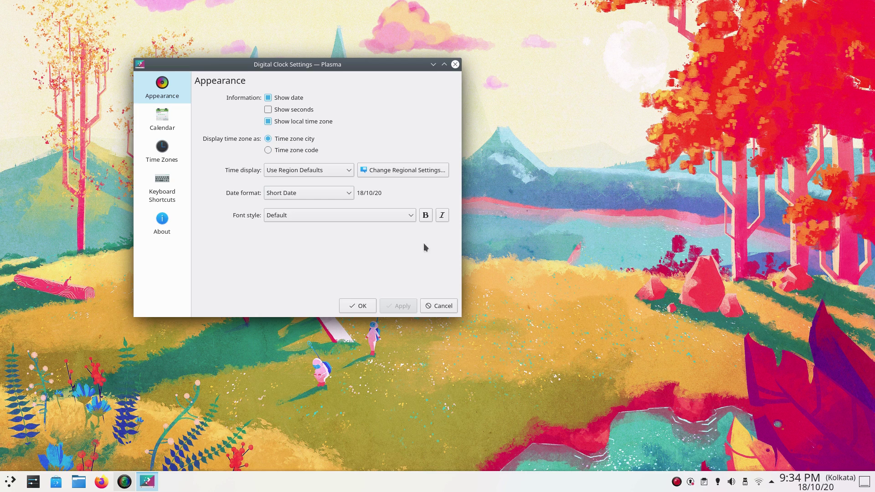
{"action": "left_click", "coordinate": [405, 310]}
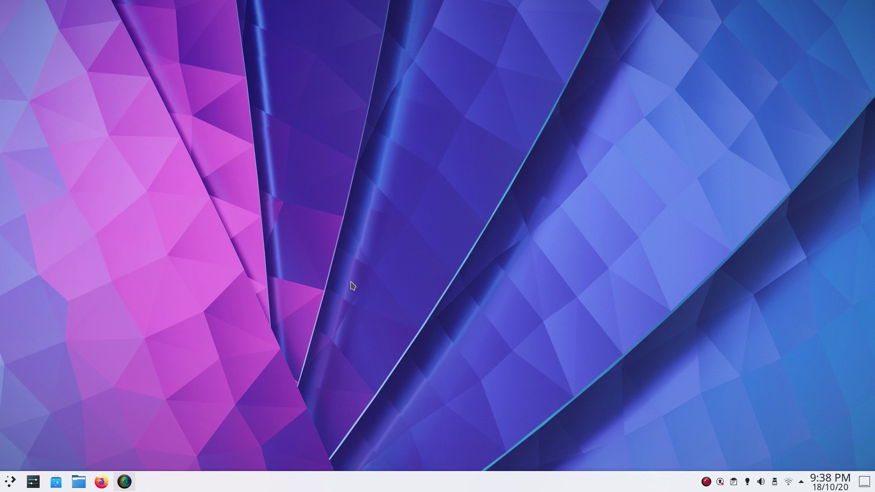
Open and dismiss the desktop context menu and the application launcher
{"action": "right_click", "coordinate": [434, 212]}
{"action": "left_click", "coordinate": [338, 285]}
{"action": "key", "text": "super"}
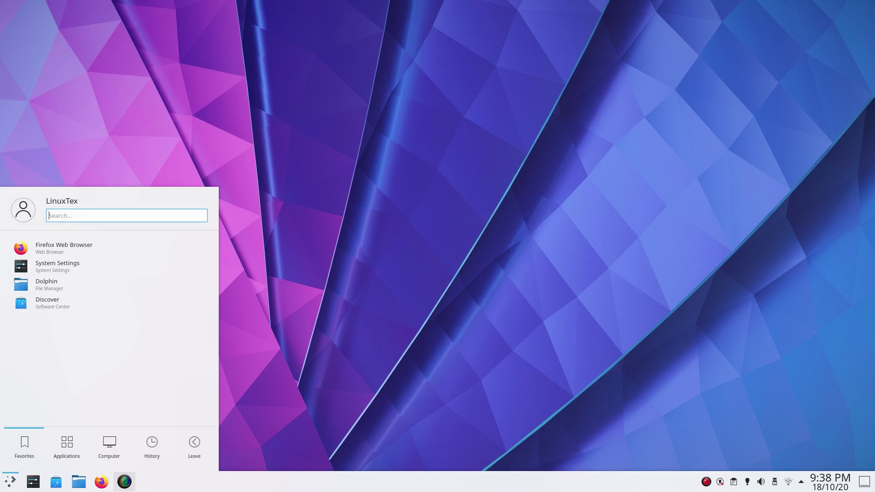
{"action": "left_click", "coordinate": [276, 419]}
{"action": "right_click", "coordinate": [414, 225]}
{"action": "left_click", "coordinate": [326, 302]}
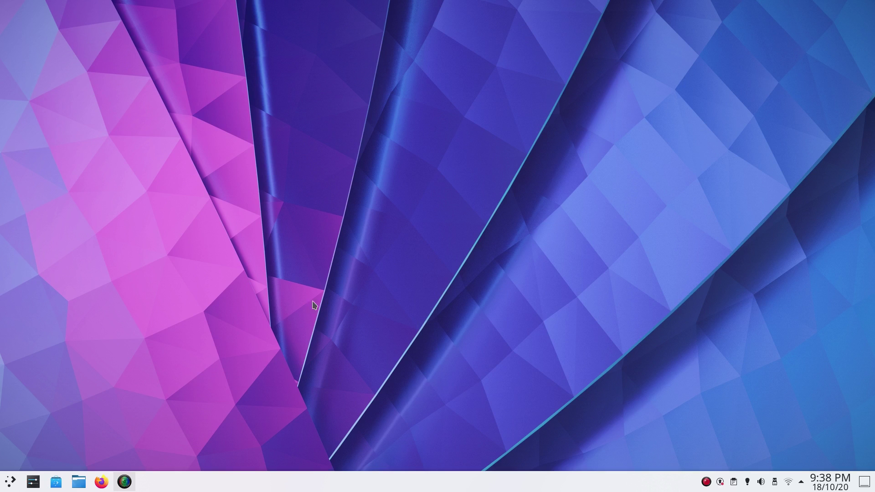
Apply the Breeze Dark global theme and view the launcher and tray in it
{"action": "left_click", "coordinate": [33, 482]}
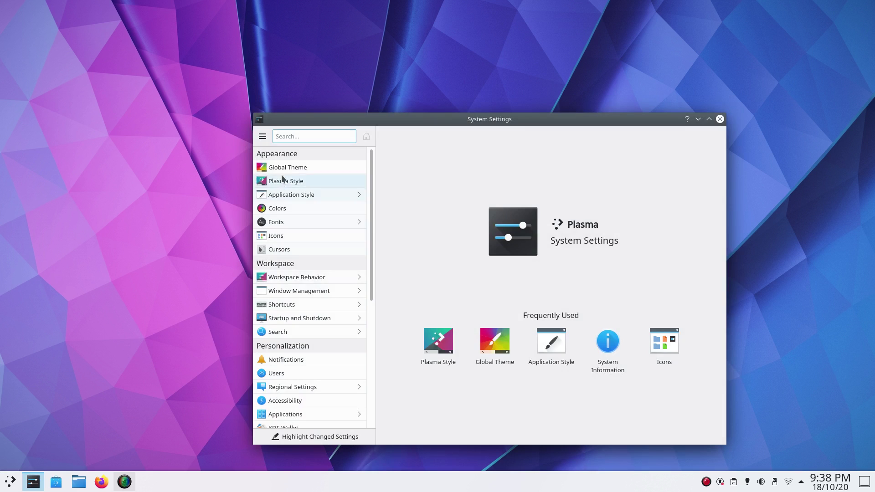
{"action": "left_click", "coordinate": [283, 168]}
{"action": "left_click", "coordinate": [551, 184]}
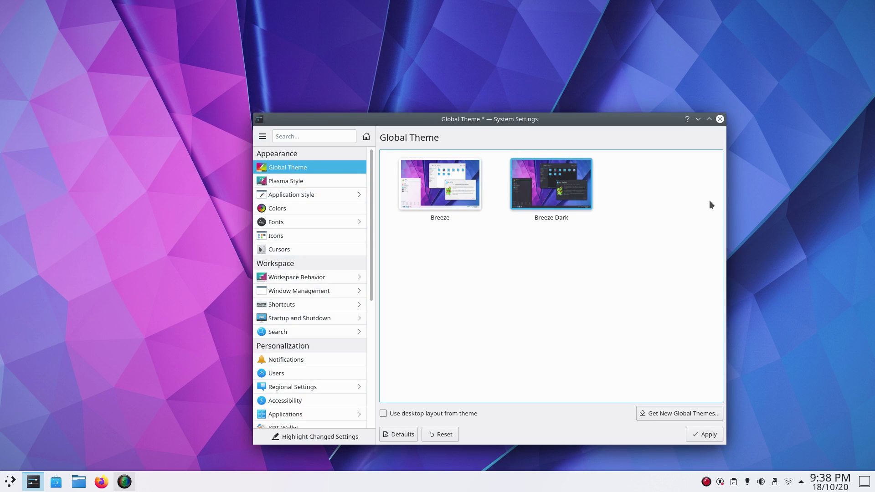
{"action": "left_click", "coordinate": [704, 434]}
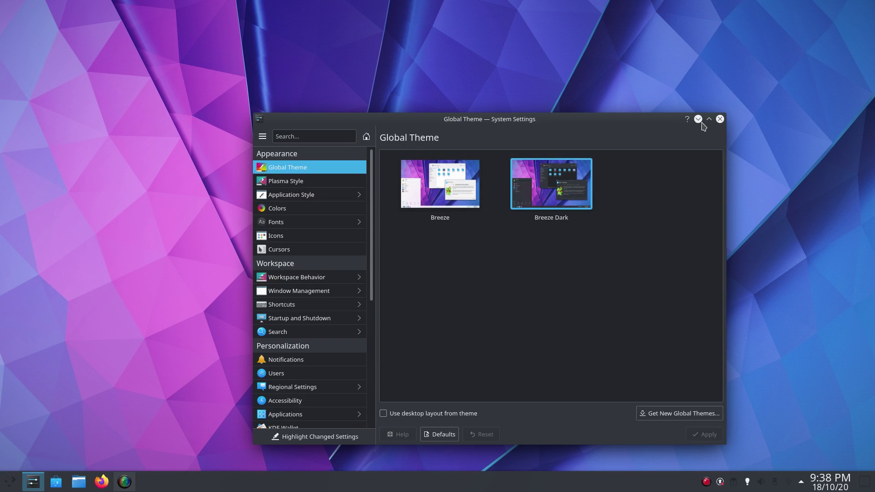
{"action": "left_click", "coordinate": [698, 120]}
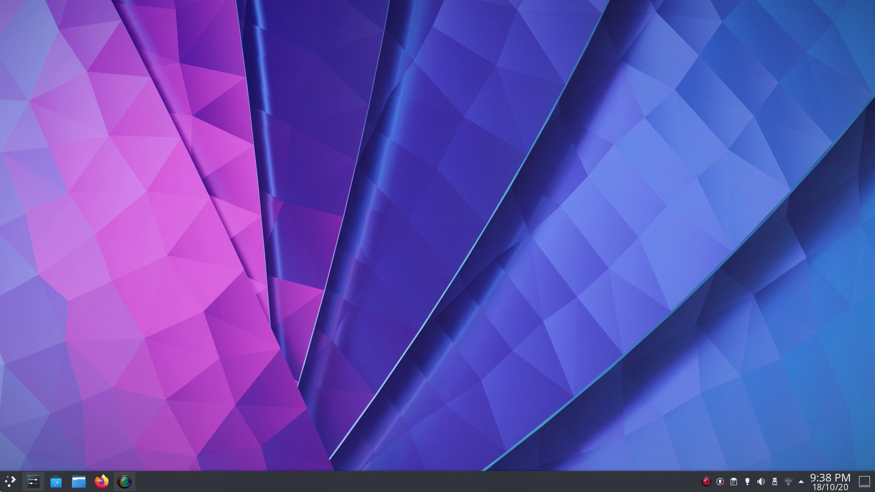
{"action": "key", "text": "super"}
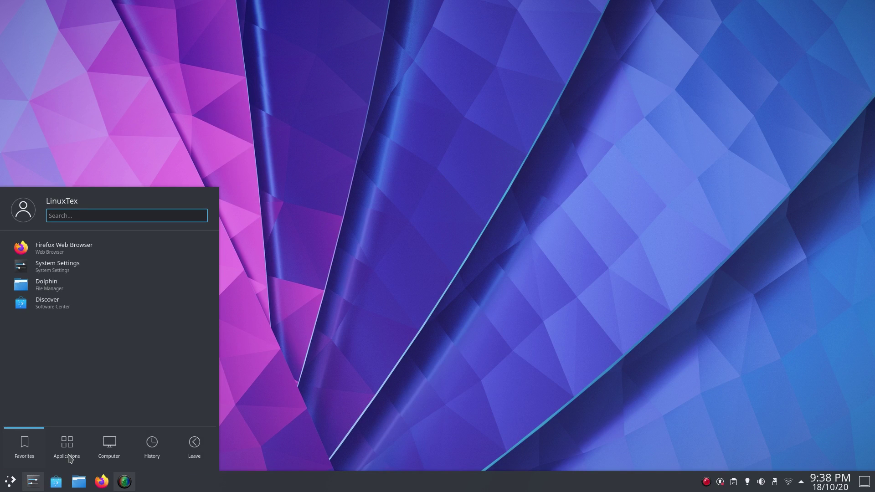
{"action": "left_click", "coordinate": [702, 392]}
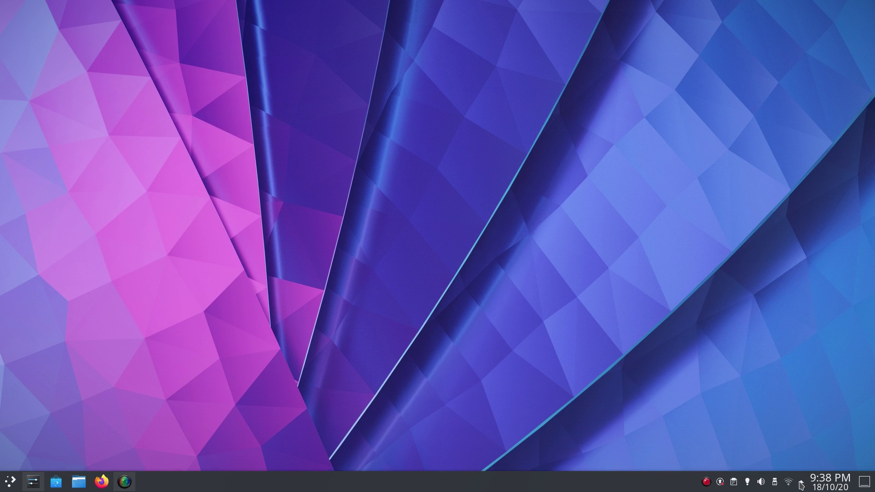
{"action": "left_click", "coordinate": [801, 484]}
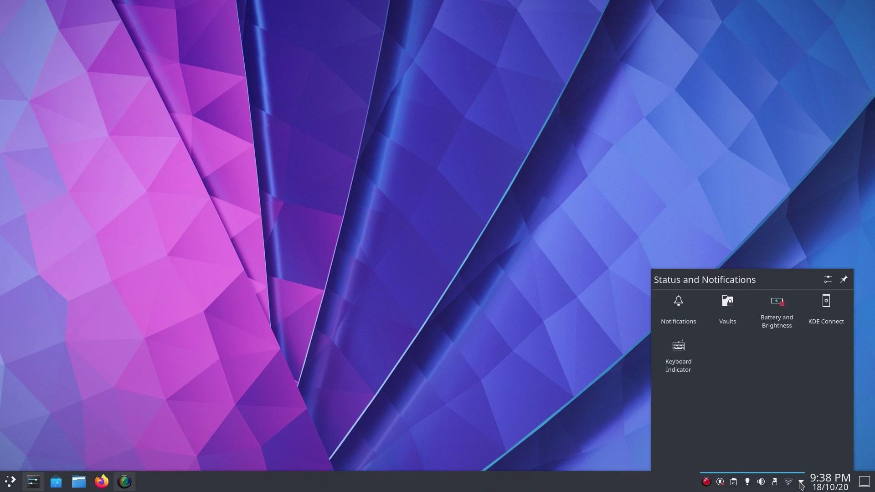
{"action": "left_click", "coordinate": [799, 482]}
Switch back to the light Breeze global theme
{"action": "left_click", "coordinate": [33, 481]}
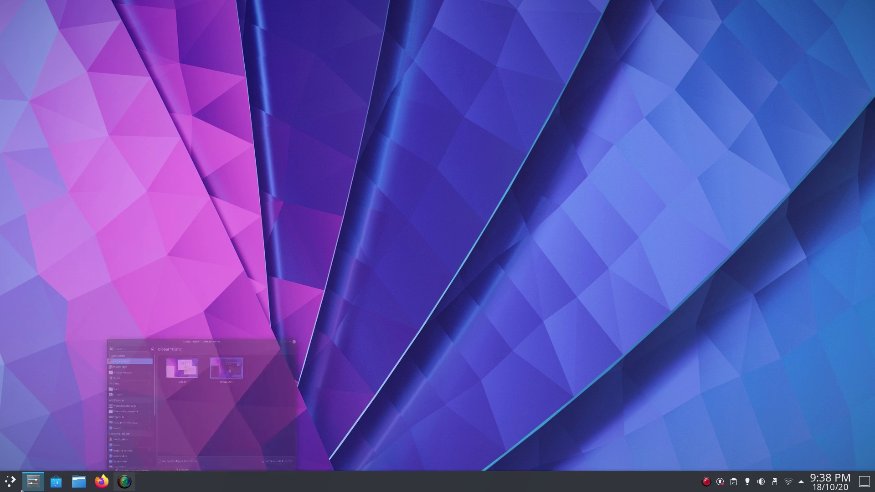
{"action": "left_click", "coordinate": [702, 434]}
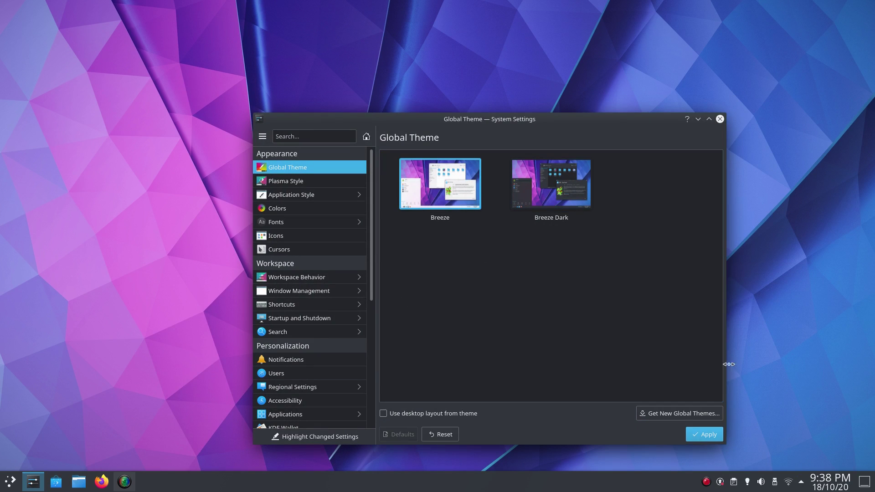
{"action": "left_click", "coordinate": [698, 120]}
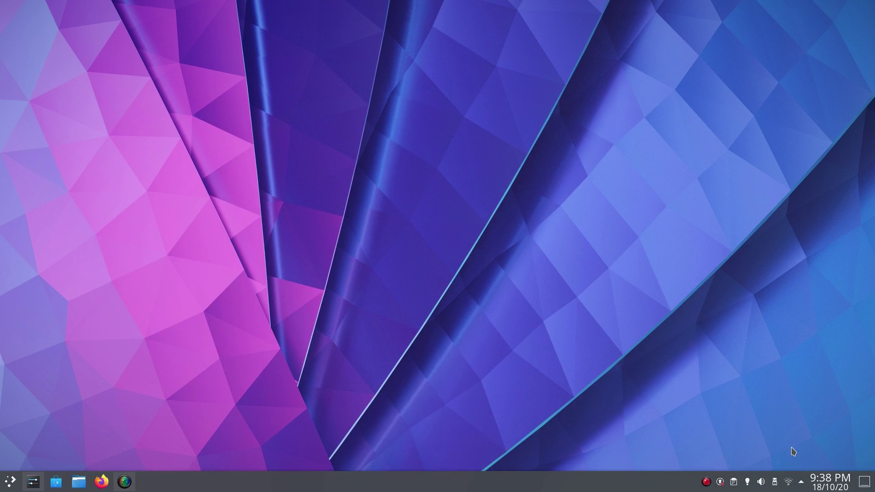
Check the tray, calendar and launcher in Breeze, then open the desktop context menu
{"action": "left_click", "coordinate": [801, 482]}
{"action": "left_click", "coordinate": [802, 482]}
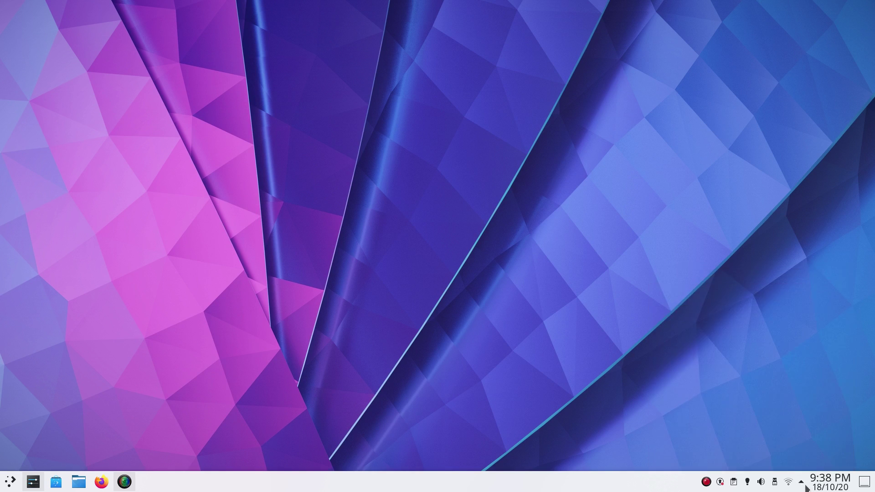
{"action": "left_click", "coordinate": [802, 482]}
{"action": "left_click", "coordinate": [805, 487]}
{"action": "left_click", "coordinate": [829, 482]}
{"action": "left_click", "coordinate": [438, 429]}
{"action": "key", "text": "super"}
{"action": "key", "text": "Escape"}
{"action": "right_click", "coordinate": [288, 204]}
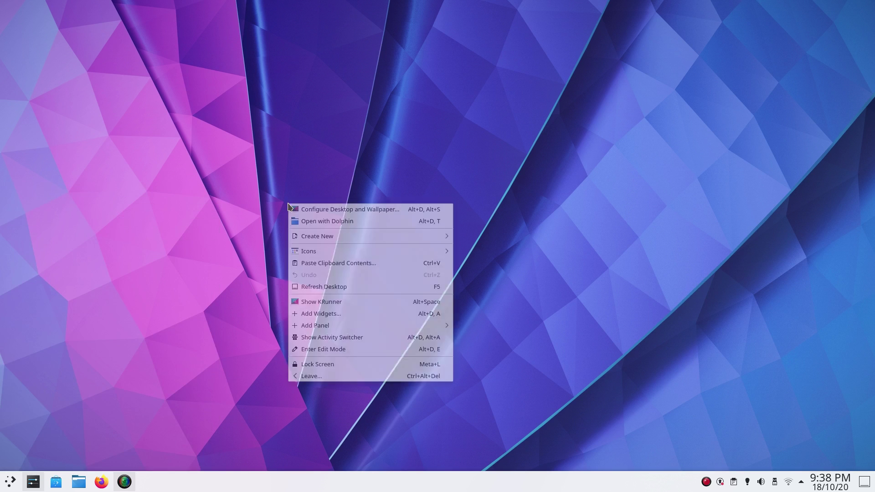
View the Power Management Activity and Advanced settings pages
{"action": "left_click", "coordinate": [376, 209]}
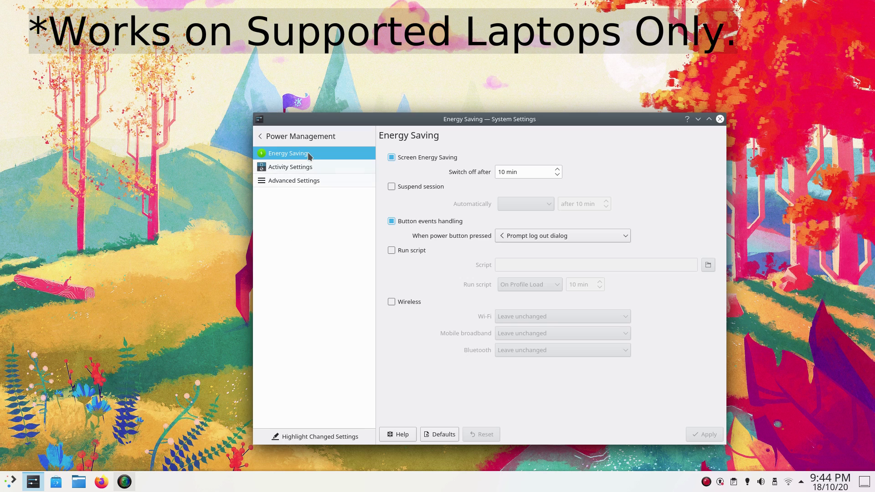
{"action": "left_click", "coordinate": [306, 167]}
{"action": "left_click", "coordinate": [302, 182]}
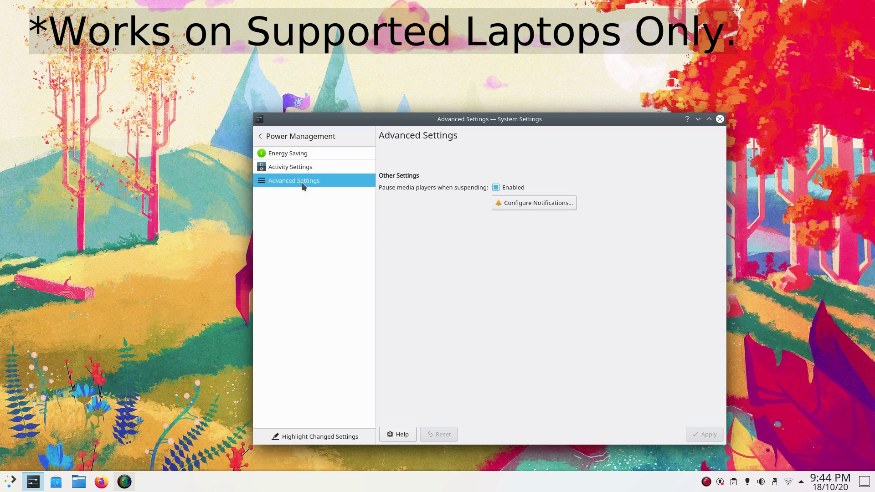
Go back to all categories and view the Bluetooth and KDE Connect settings
{"action": "left_click", "coordinate": [294, 136]}
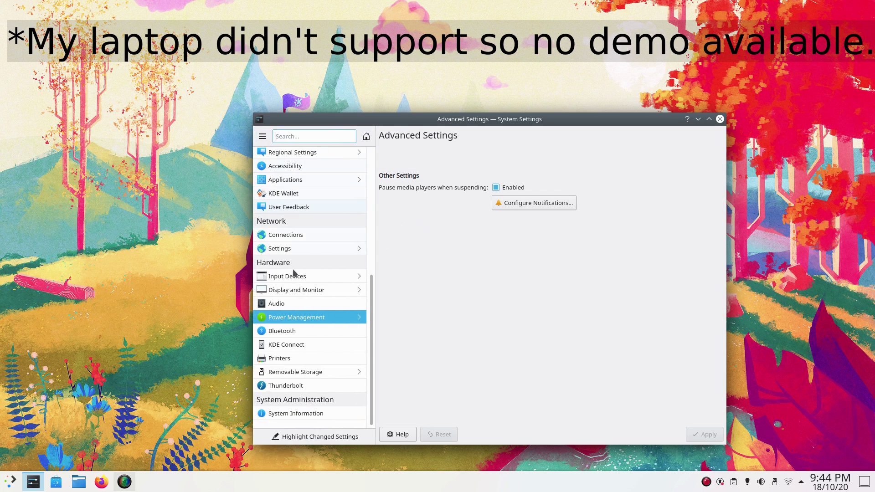
{"action": "left_click", "coordinate": [304, 329]}
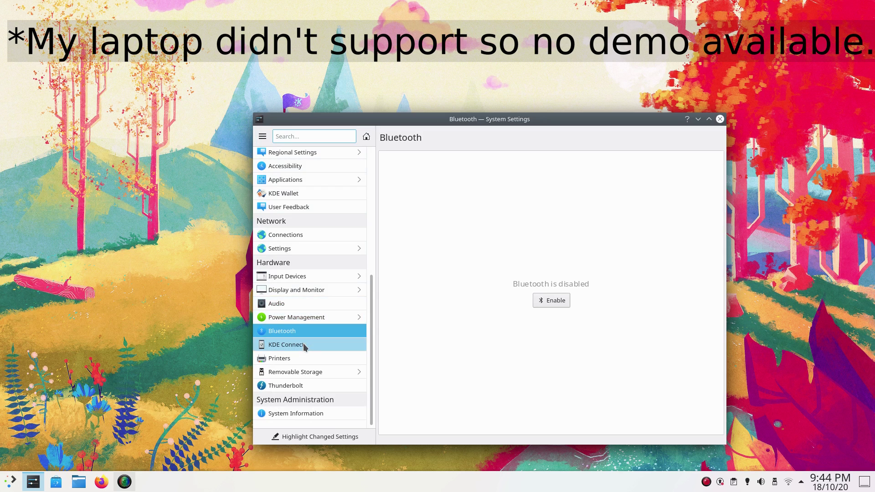
{"action": "left_click", "coordinate": [303, 343]}
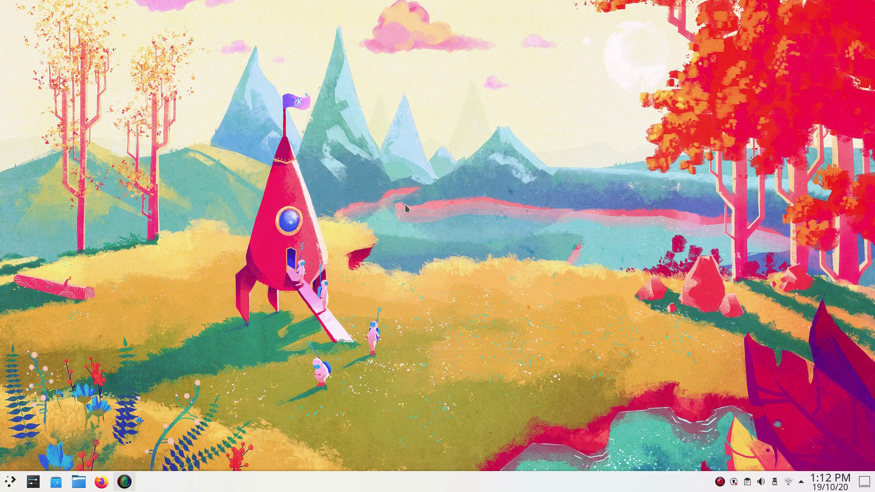
Apply the Autumn 5.5 and Cluster wallpapers, viewing the desktop after each
{"action": "key", "text": "XF86AudioRaiseVolume"}
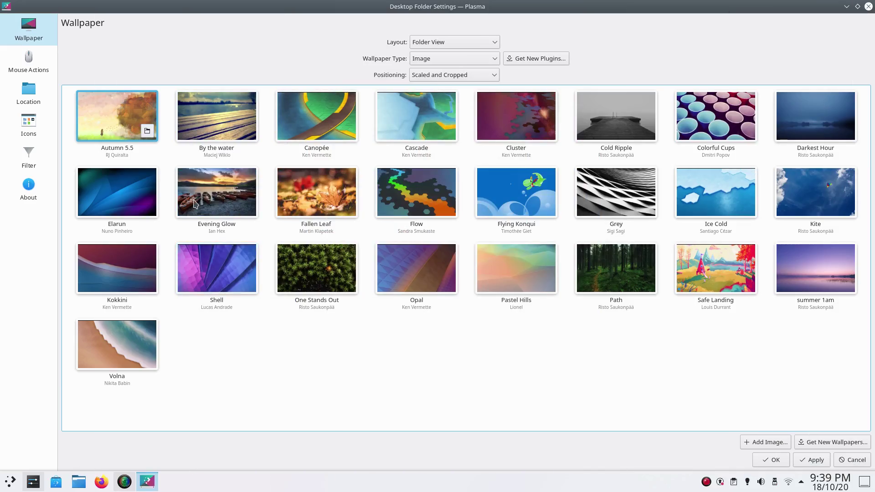
{"action": "left_click", "coordinate": [820, 461]}
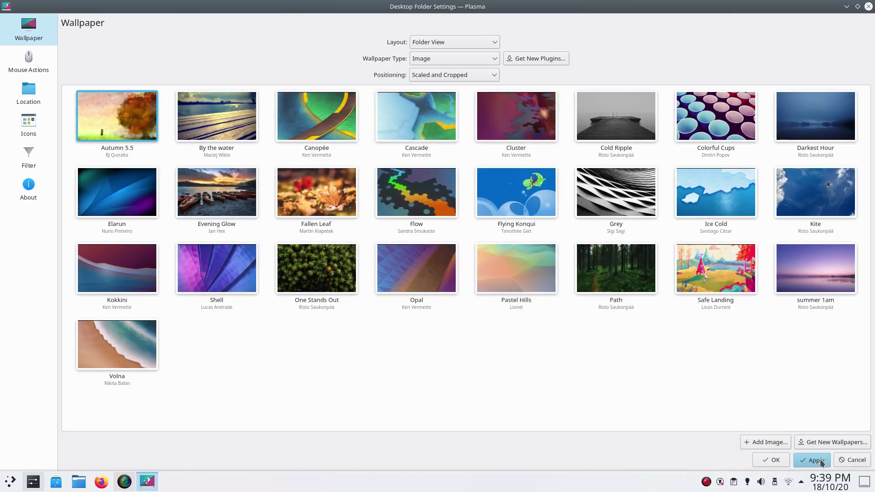
{"action": "left_click", "coordinate": [867, 7]}
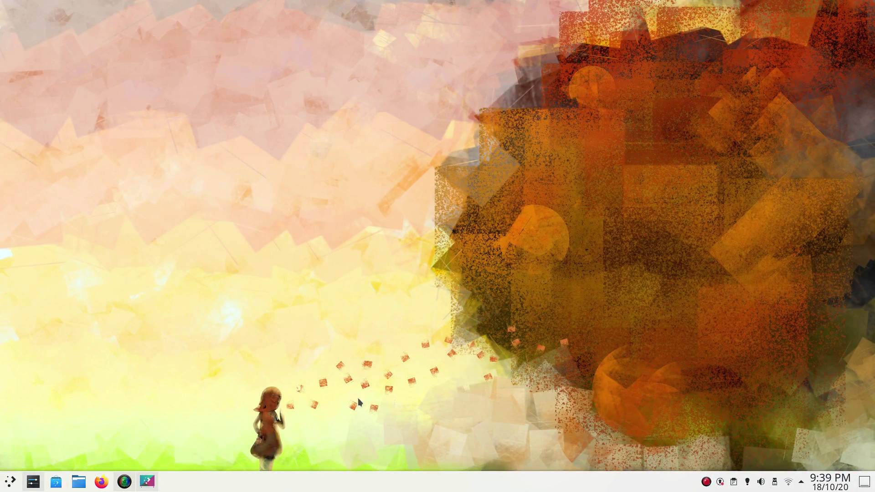
{"action": "left_click", "coordinate": [146, 483]}
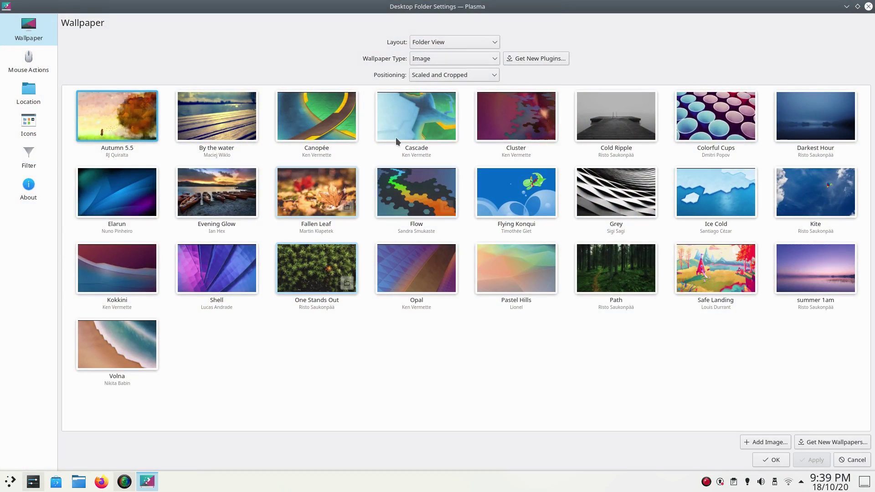
{"action": "left_click", "coordinate": [506, 118]}
{"action": "left_click", "coordinate": [813, 460]}
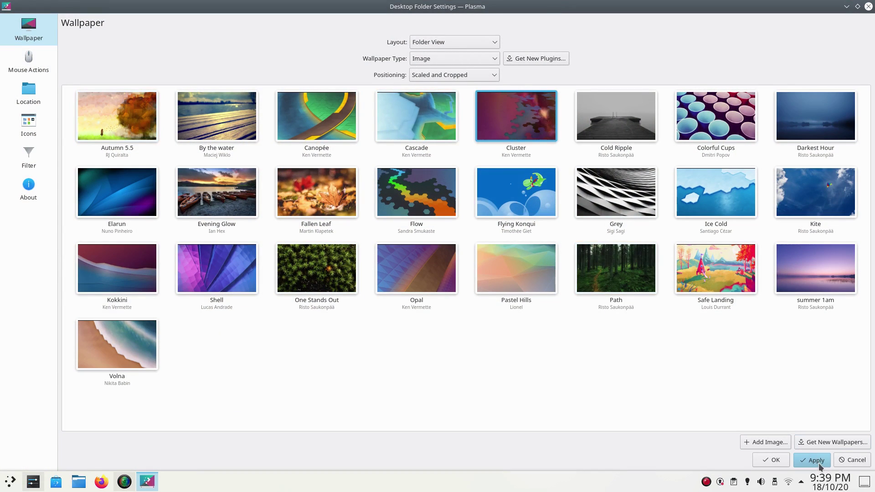
{"action": "left_click", "coordinate": [846, 6]}
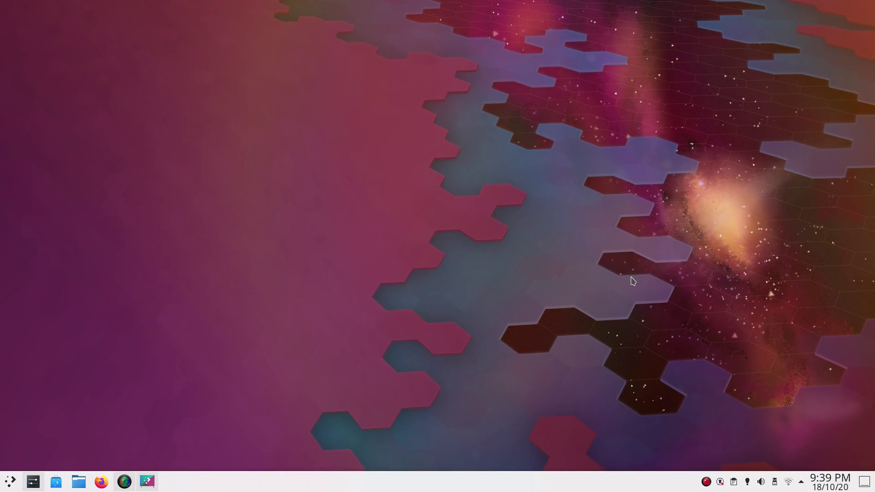
Apply the Cascade wallpaper, then Cold Ripple, viewing the desktop after each
{"action": "left_click", "coordinate": [155, 481]}
{"action": "left_click", "coordinate": [433, 120]}
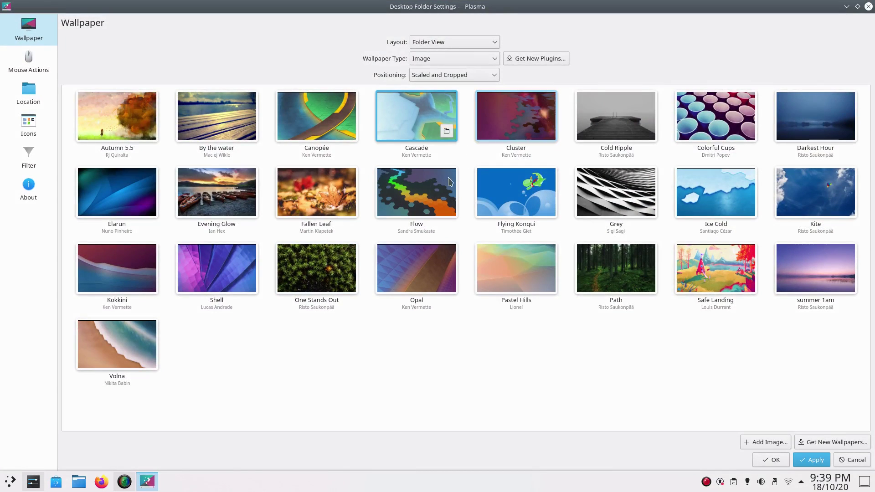
{"action": "left_click", "coordinate": [802, 460]}
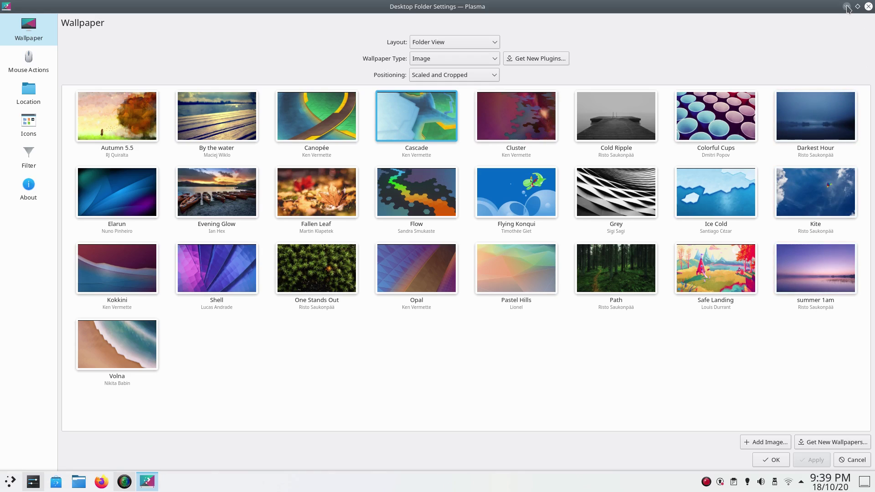
{"action": "left_click", "coordinate": [847, 7]}
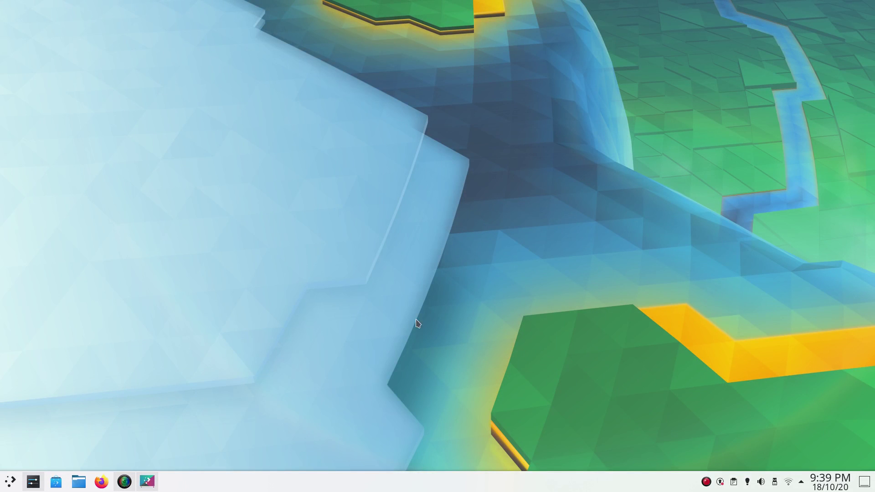
{"action": "left_click", "coordinate": [155, 481]}
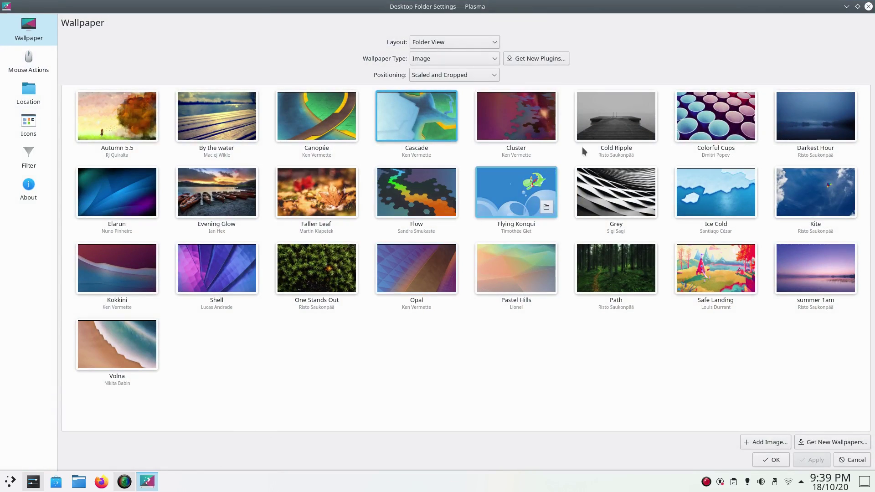
{"action": "left_click", "coordinate": [816, 460]}
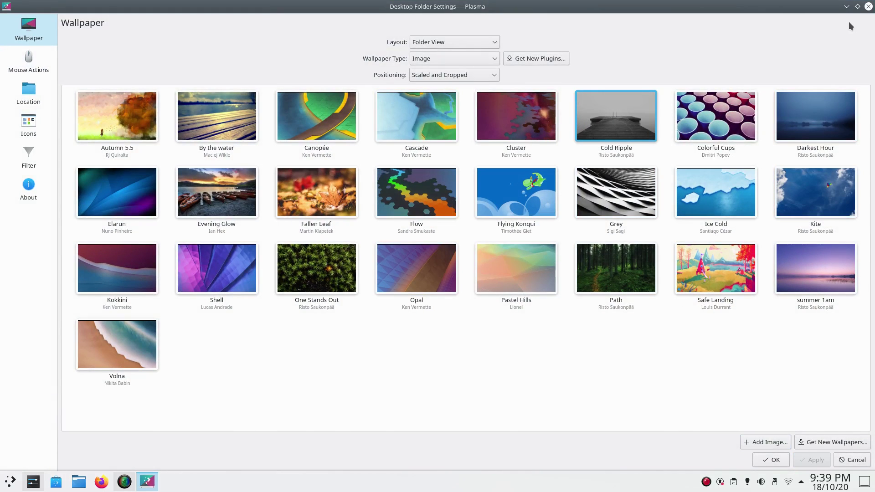
{"action": "left_click", "coordinate": [846, 6]}
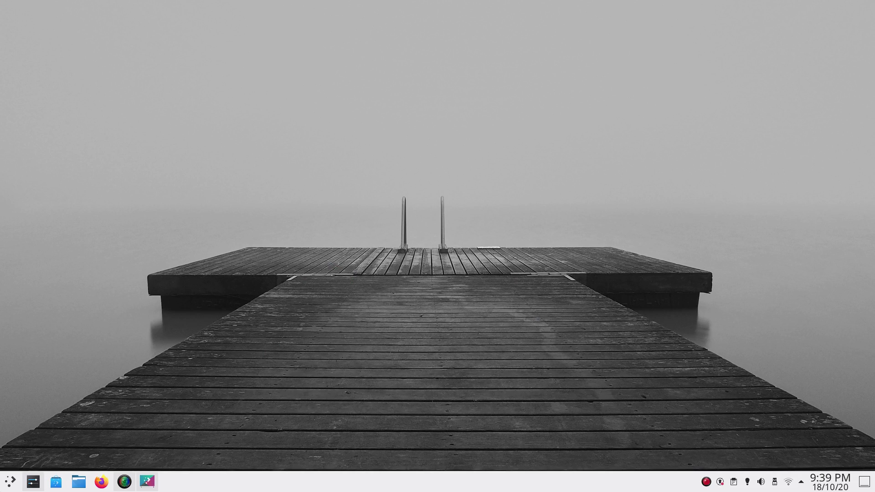
Return to the wallpaper settings and try Darkest Hour on the desktop
{"action": "key", "text": "super"}
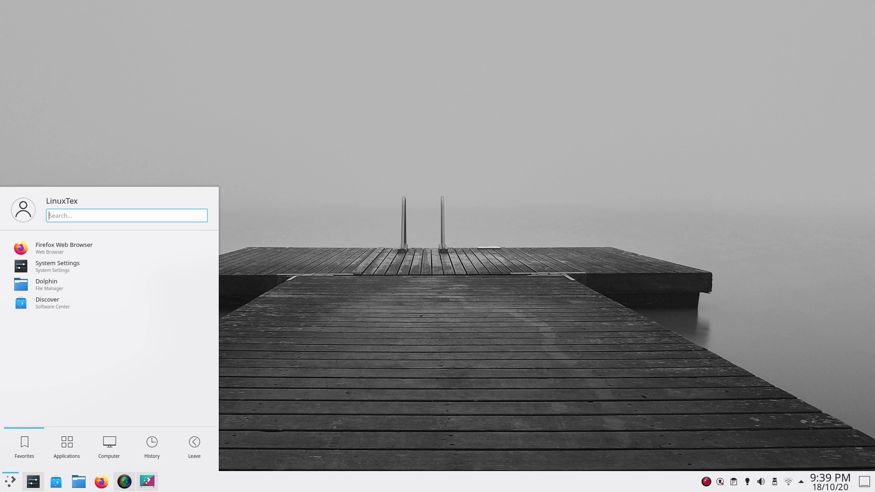
{"action": "key", "text": "Escape"}
{"action": "key", "text": "alt+d"}
{"action": "key", "text": "alt+s"}
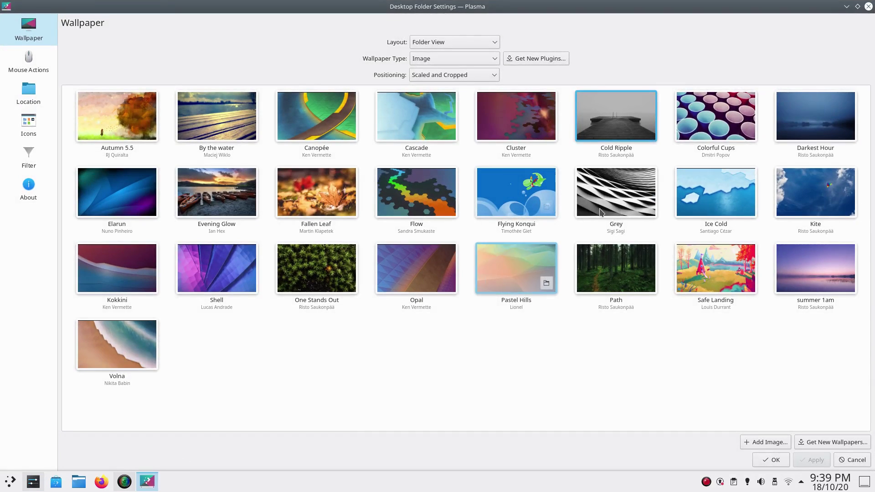
{"action": "left_click", "coordinate": [796, 125]}
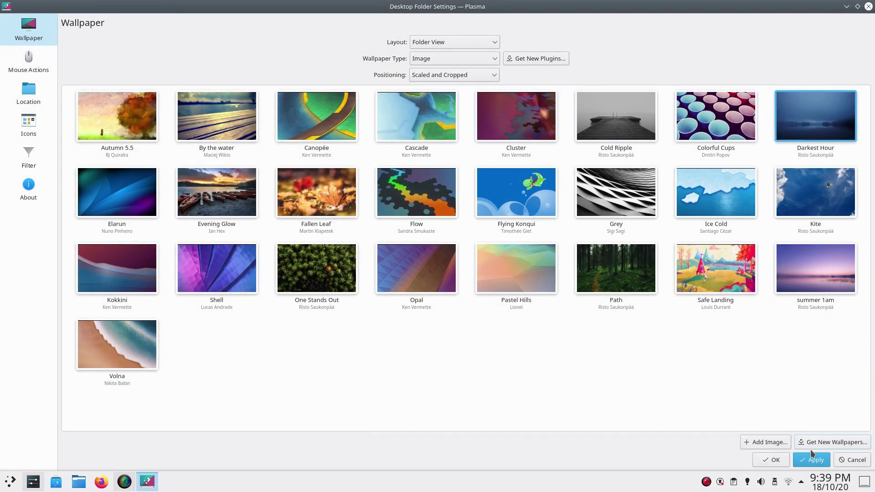
{"action": "left_click", "coordinate": [846, 6]}
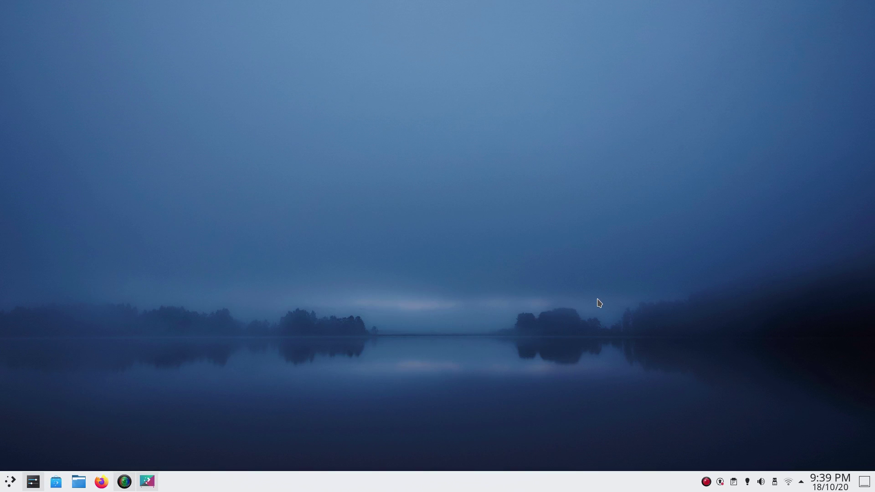
{"action": "right_click", "coordinate": [599, 303]}
{"action": "left_click", "coordinate": [392, 405]}
Apply the Evening Glow wallpaper and view the desktop
{"action": "left_click", "coordinate": [147, 481]}
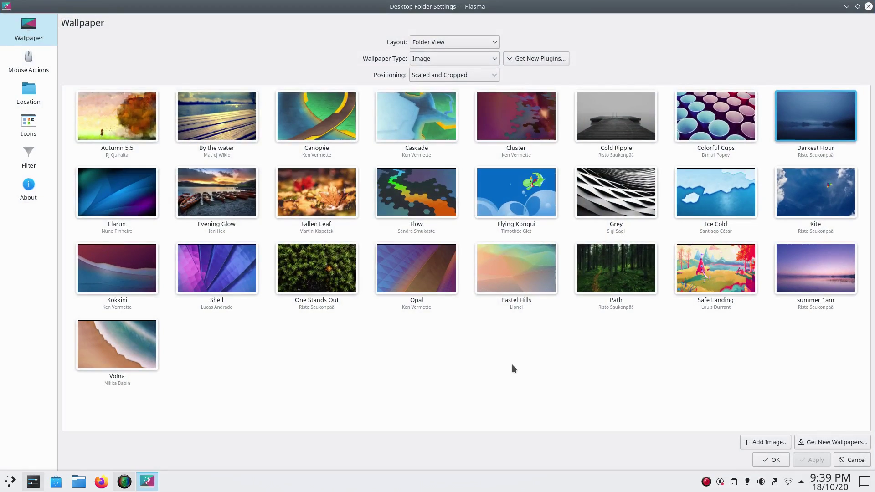
{"action": "left_click", "coordinate": [238, 192]}
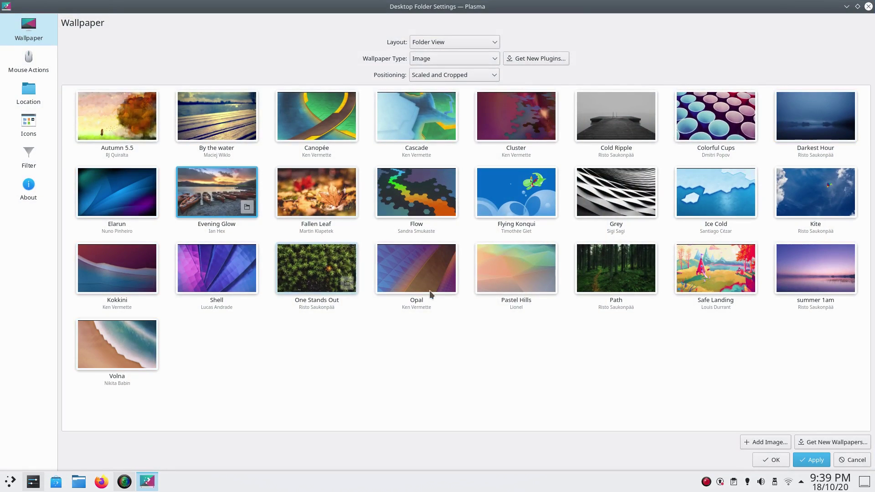
{"action": "left_click", "coordinate": [804, 460]}
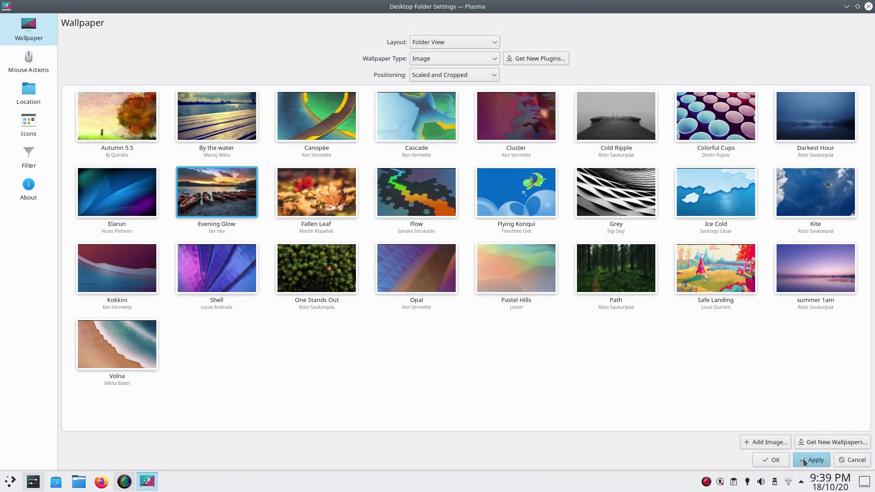
{"action": "left_click", "coordinate": [846, 8]}
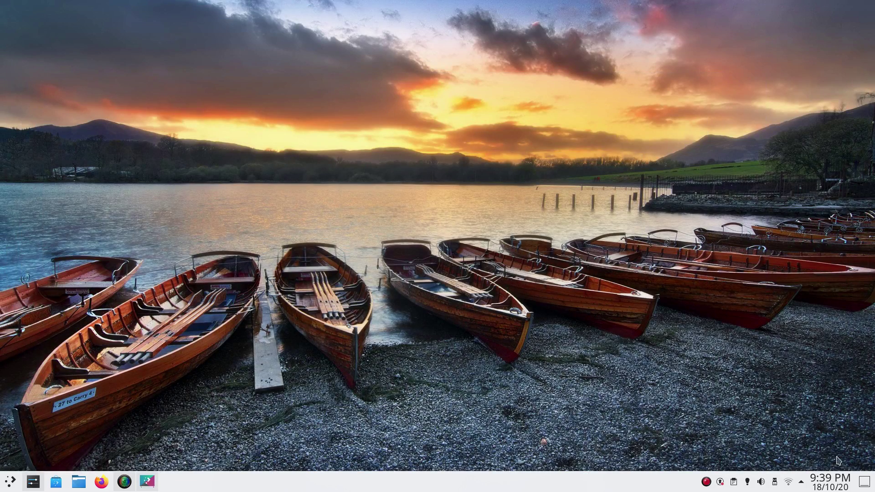
{"action": "left_click", "coordinate": [828, 483]}
{"action": "left_click", "coordinate": [828, 483]}
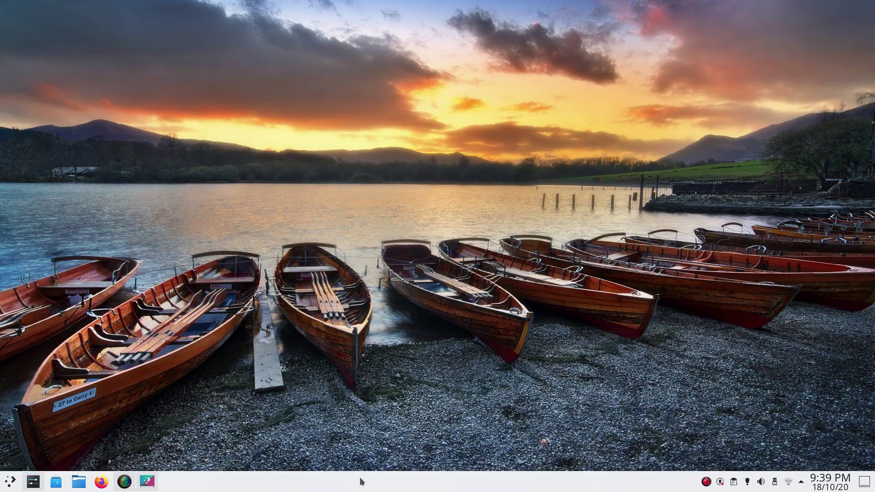
Apply the Flow wallpaper and view the desktop
{"action": "left_click", "coordinate": [147, 481]}
{"action": "left_click", "coordinate": [416, 194]}
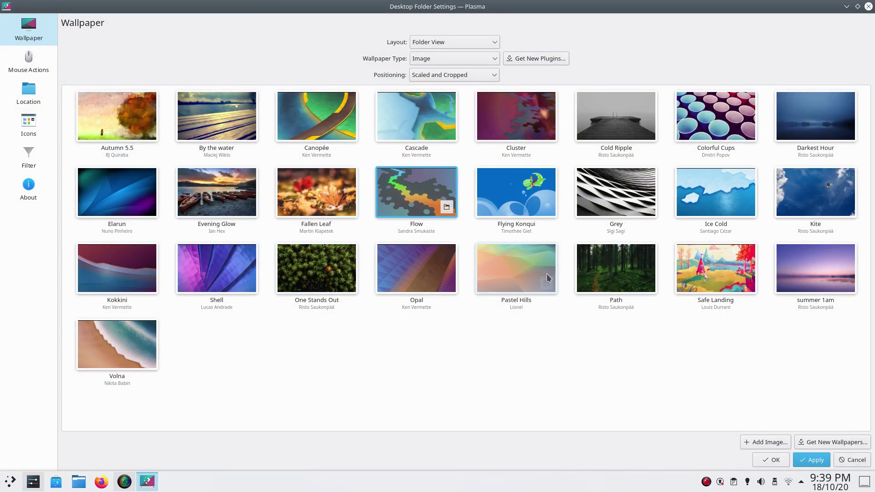
{"action": "left_click", "coordinate": [811, 460]}
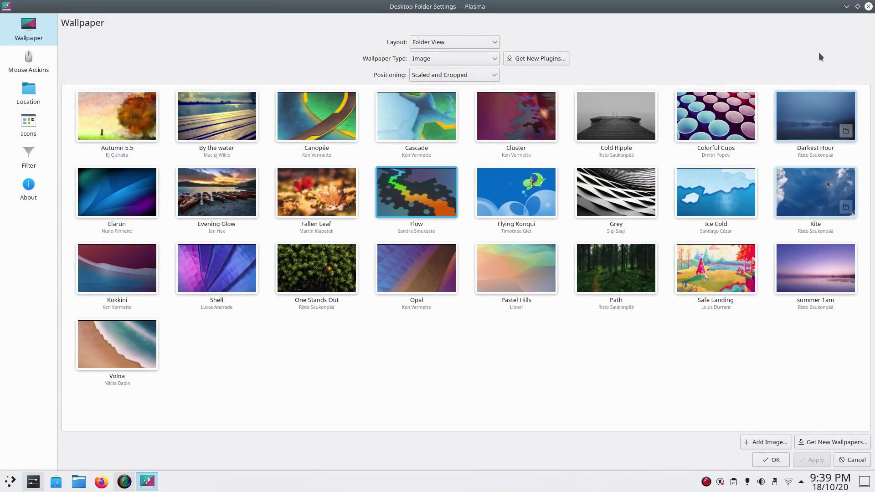
{"action": "left_click", "coordinate": [846, 7]}
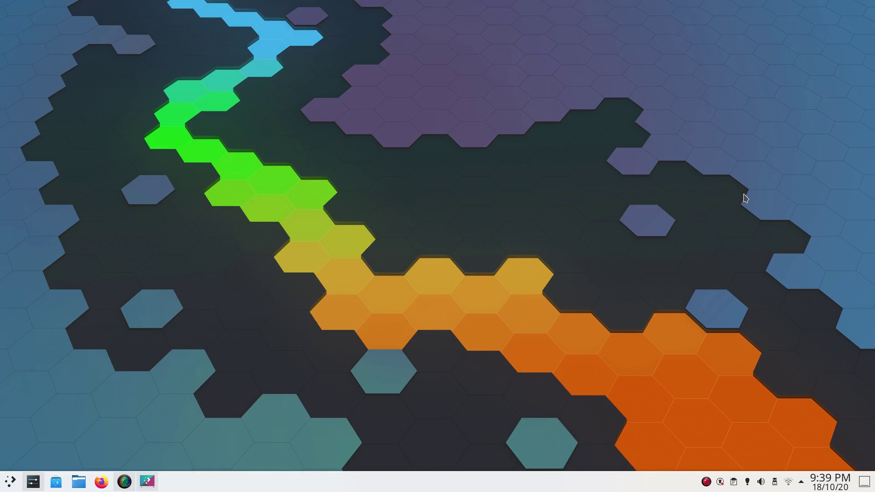
{"action": "right_click", "coordinate": [745, 199]}
{"action": "left_click", "coordinate": [638, 292]}
{"action": "left_click", "coordinate": [829, 482]}
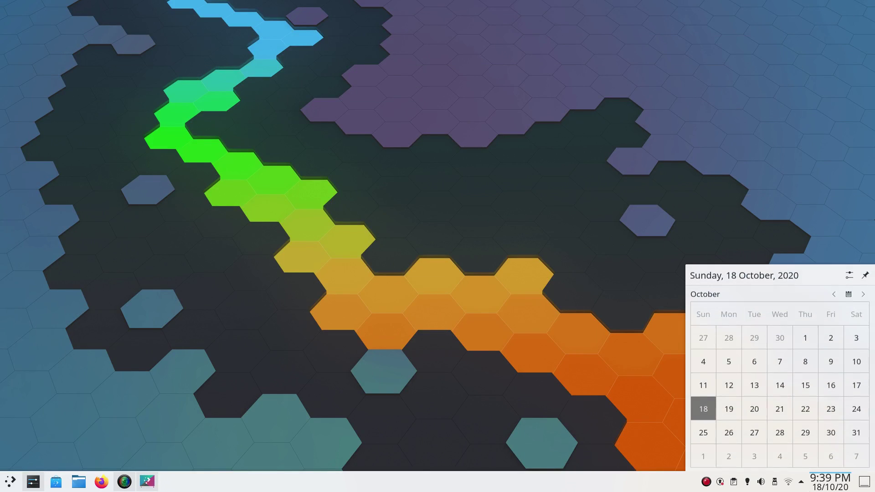
{"action": "left_click", "coordinate": [829, 482]}
Apply the One Stands Out wallpaper and view the desktop
{"action": "left_click", "coordinate": [146, 481]}
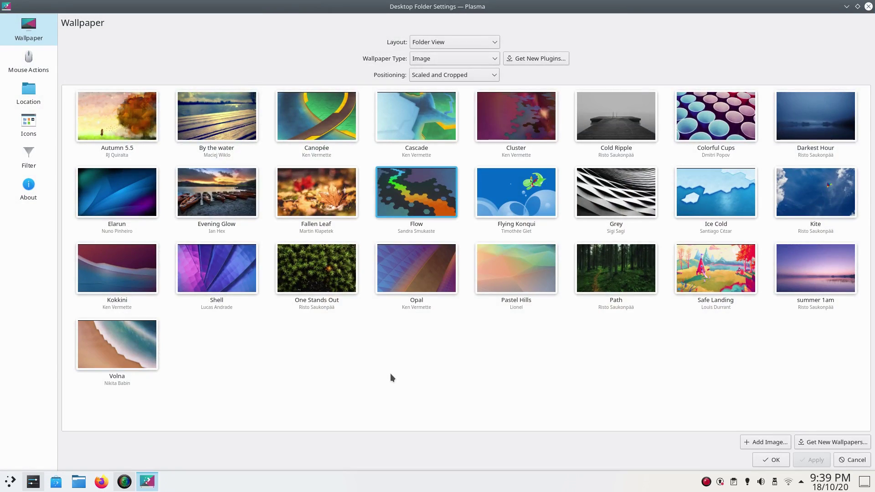
{"action": "left_click", "coordinate": [316, 268]}
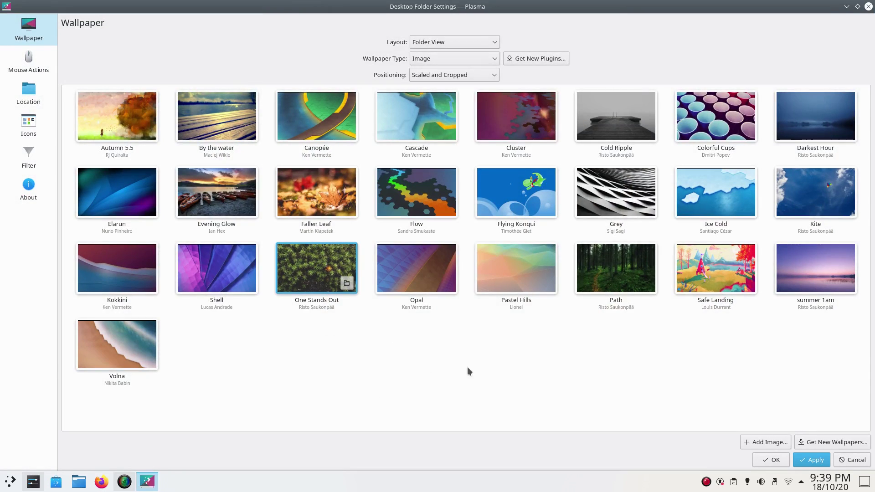
{"action": "left_click", "coordinate": [811, 460]}
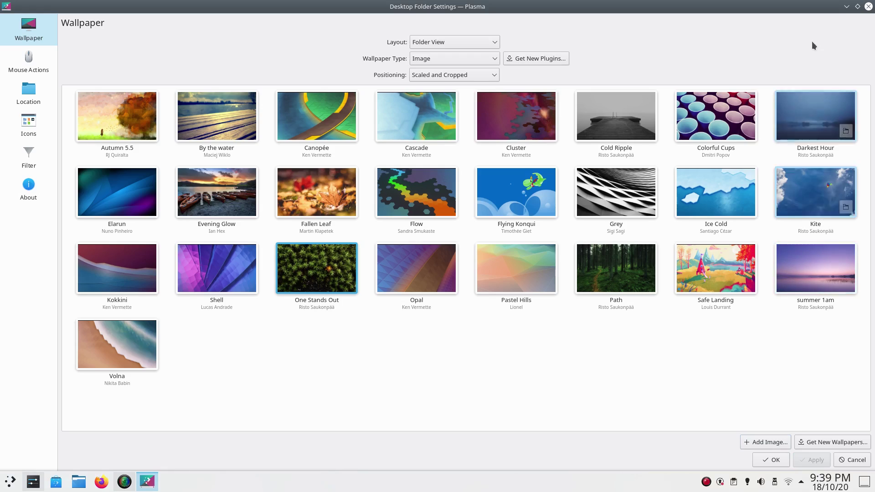
{"action": "left_click", "coordinate": [846, 7]}
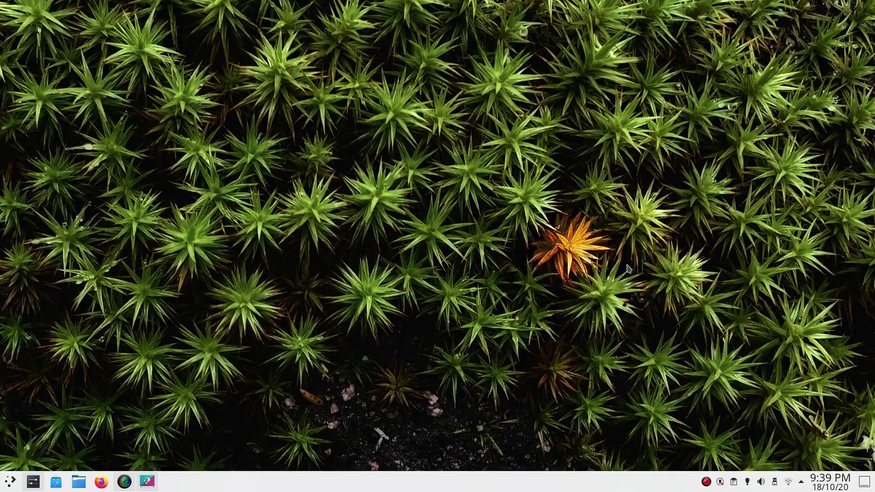
{"action": "left_click", "coordinate": [2, 486]}
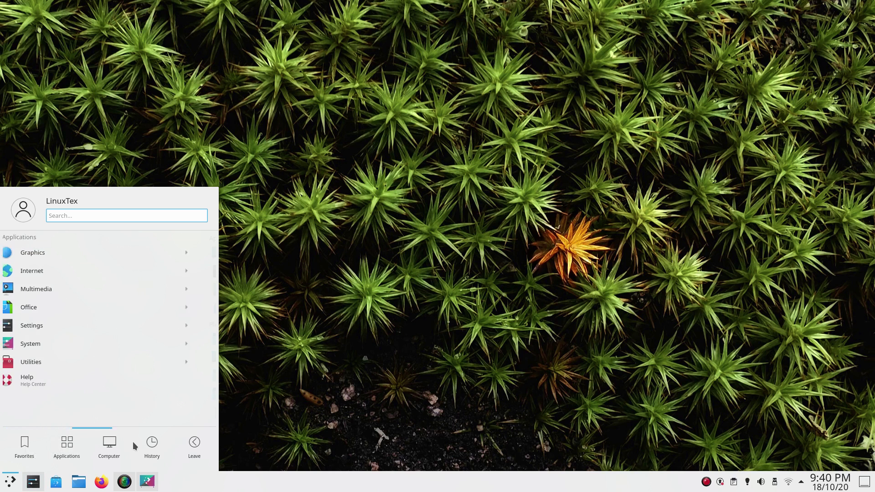
{"action": "mouse_move", "coordinate": [152, 447]}
{"action": "left_click", "coordinate": [146, 482]}
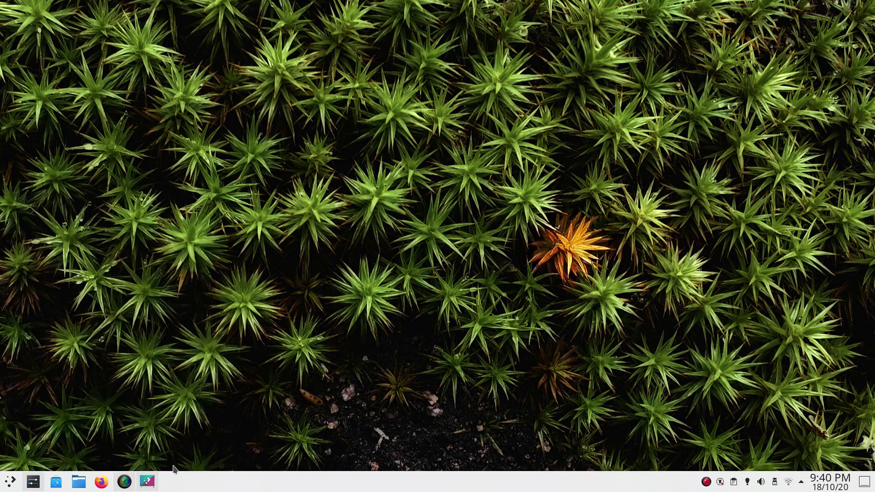
Apply the Path forest wallpaper and view the desktop
{"action": "left_click", "coordinate": [147, 481]}
{"action": "left_click", "coordinate": [615, 269]}
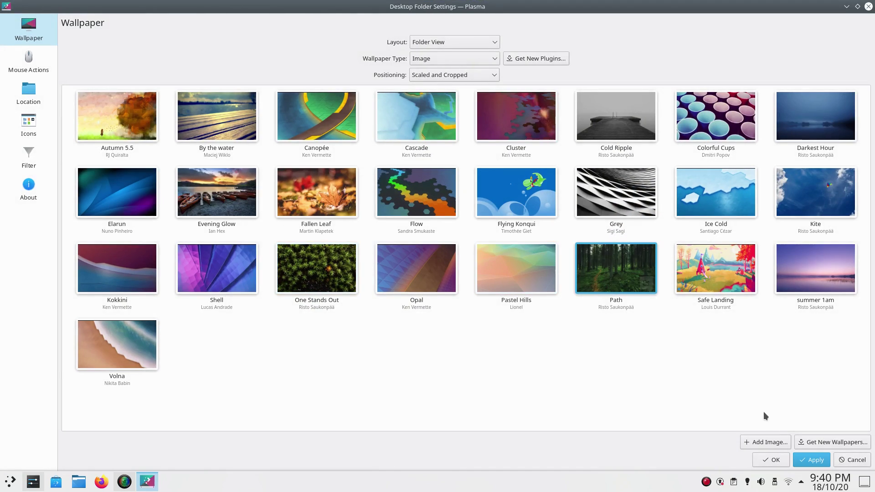
{"action": "left_click", "coordinate": [803, 461]}
{"action": "left_click", "coordinate": [846, 6]}
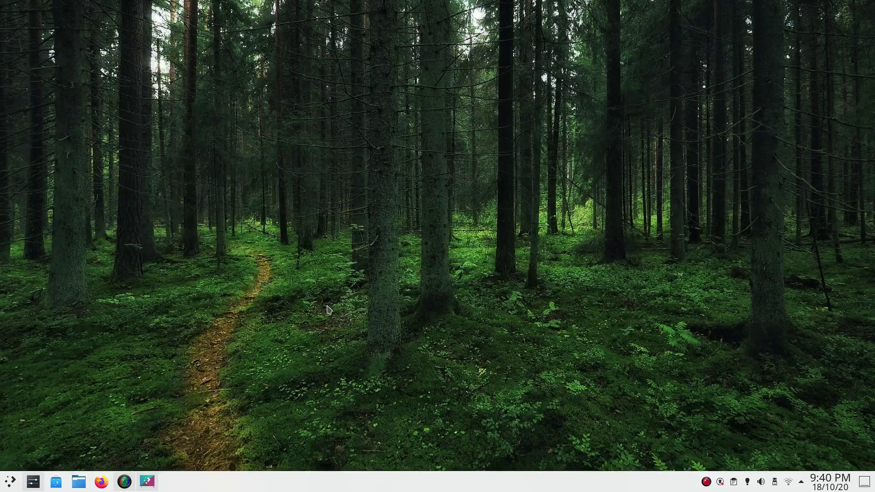
{"action": "key", "text": "super"}
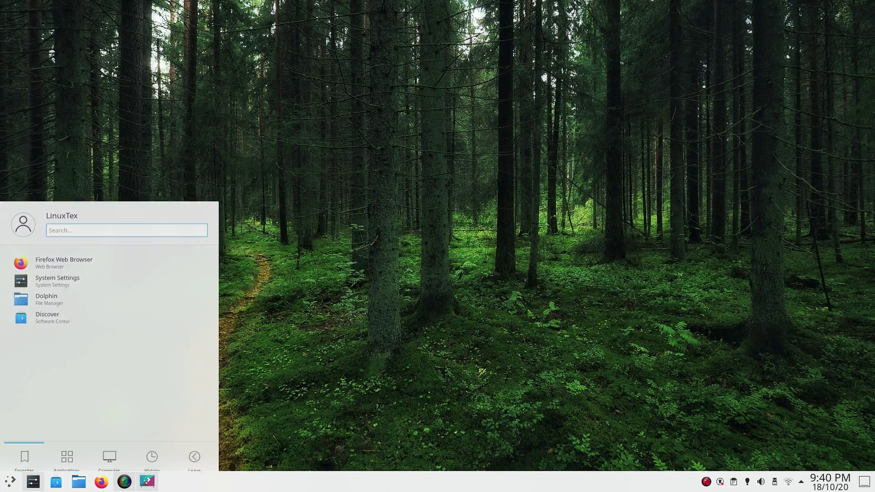
{"action": "key", "text": "Escape"}
{"action": "left_click", "coordinate": [800, 483]}
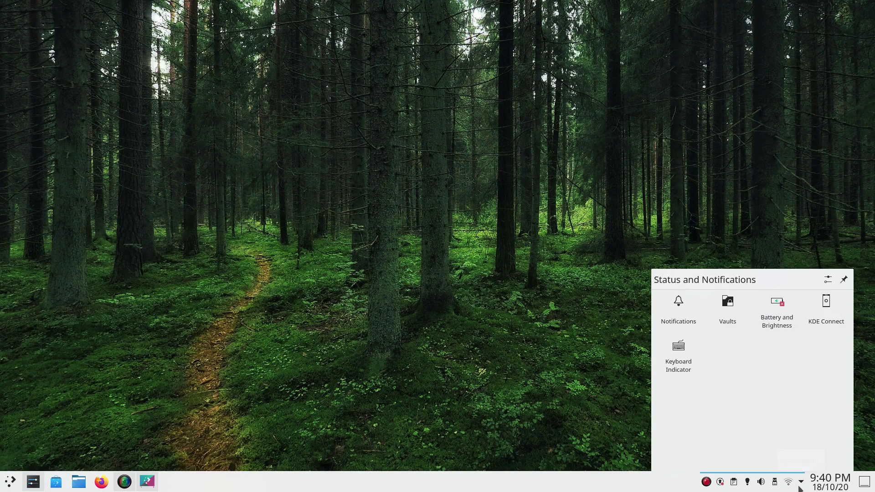
{"action": "left_click", "coordinate": [800, 482]}
Select Shell, then settle on Safe Landing and confirm with OK
{"action": "left_click", "coordinate": [156, 481]}
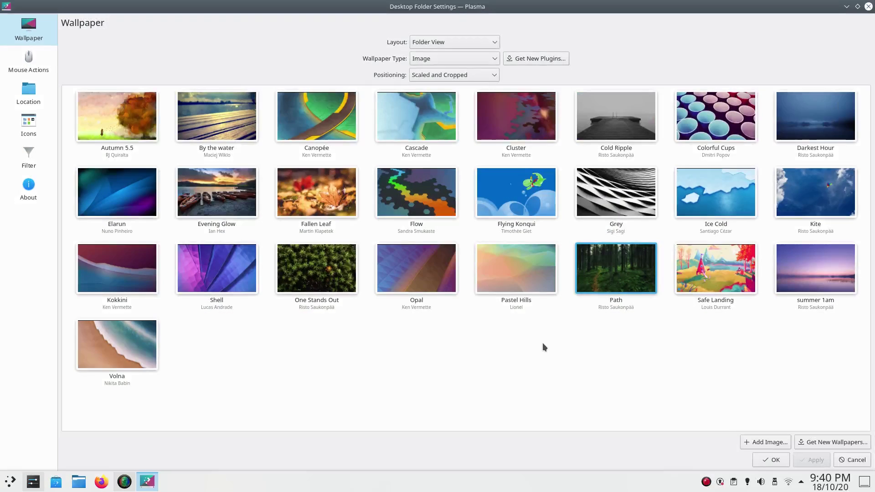
{"action": "left_click", "coordinate": [215, 264]}
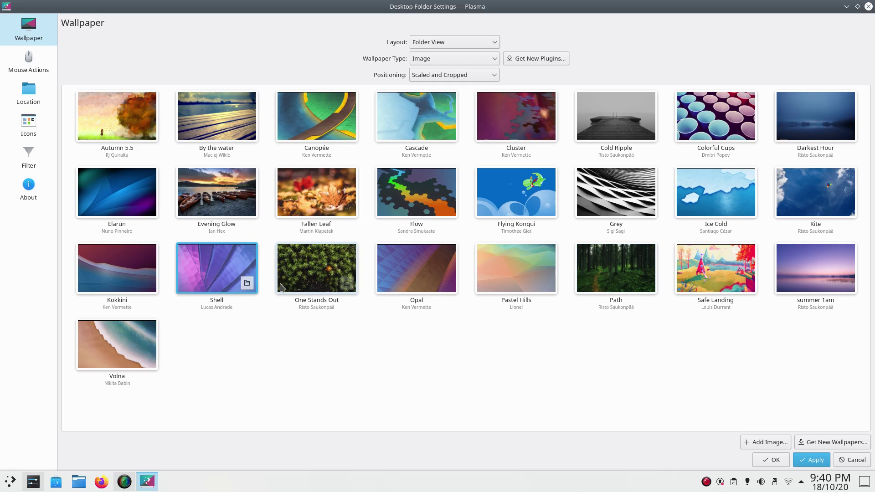
{"action": "left_click", "coordinate": [721, 289]}
{"action": "left_click", "coordinate": [771, 460]}
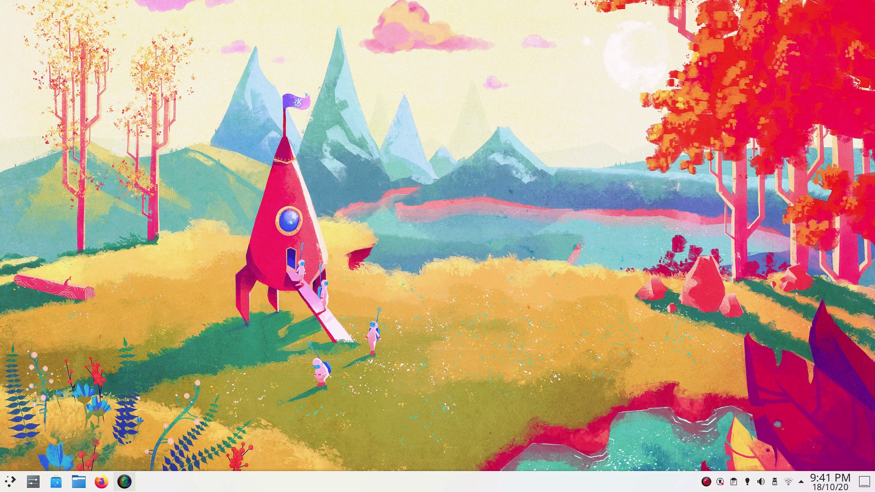
In System Settings' Plasma Style page, select and apply the Oxygen style
{"action": "left_click", "coordinate": [33, 482]}
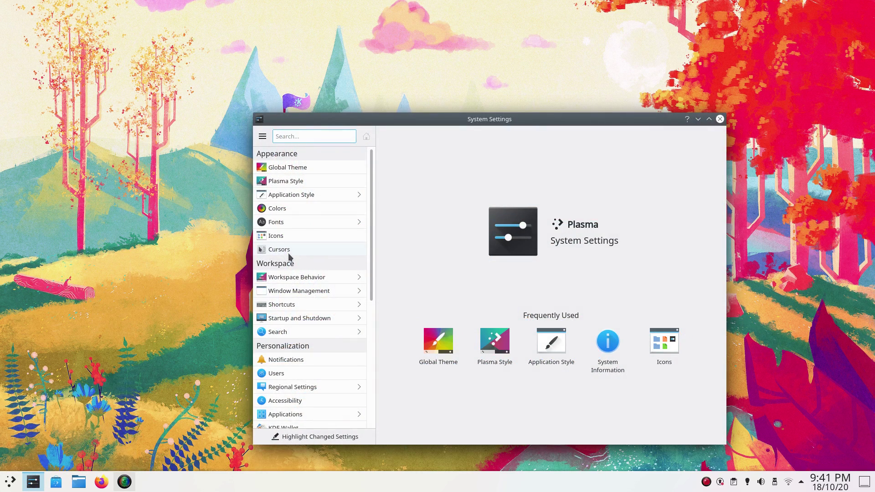
{"action": "left_click", "coordinate": [485, 360]}
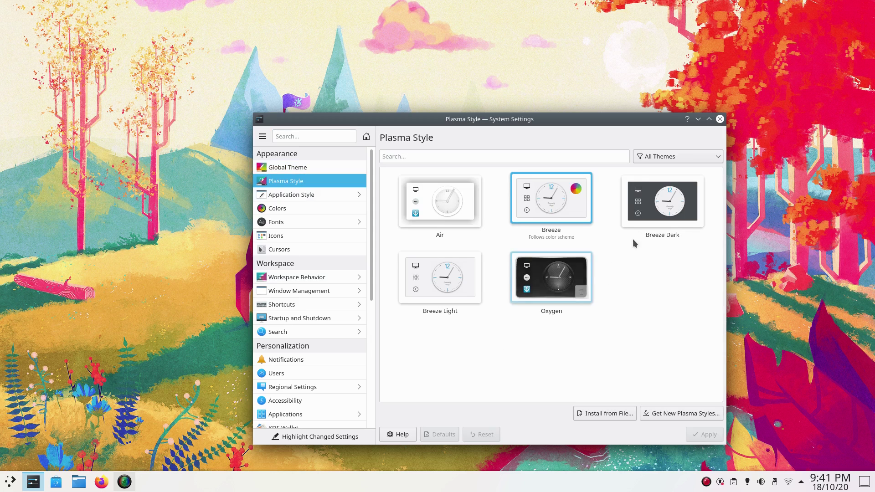
{"action": "left_click", "coordinate": [569, 289]}
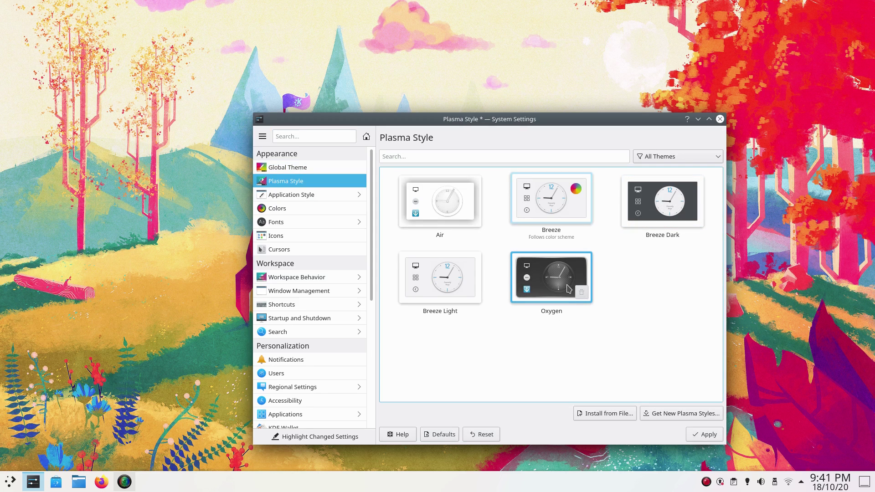
{"action": "left_click", "coordinate": [701, 430]}
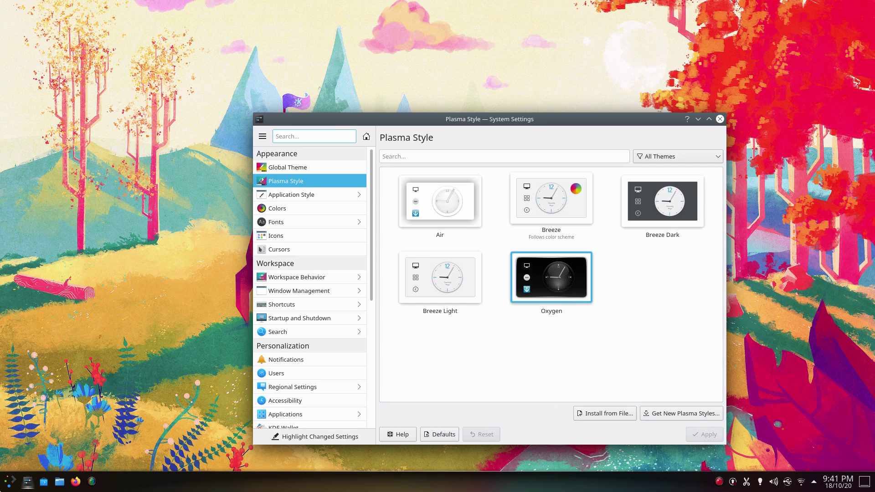
Switch the Plasma Style to Breeze Dark and apply it
{"action": "key", "text": "super"}
{"action": "key", "text": "Escape"}
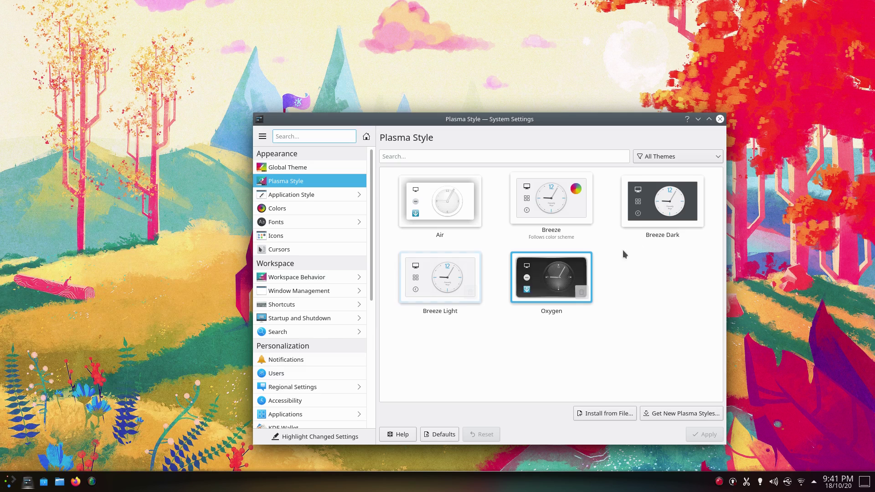
{"action": "left_click", "coordinate": [663, 202]}
{"action": "left_click", "coordinate": [694, 437]}
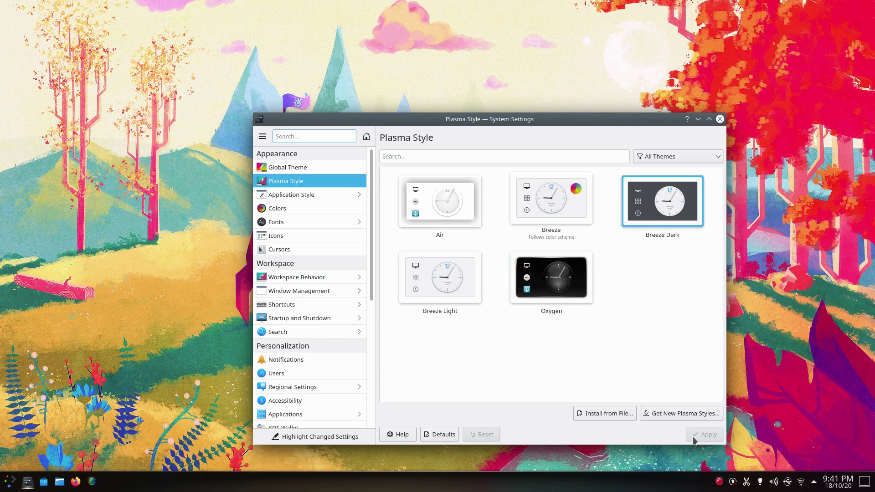
{"action": "left_click", "coordinate": [4, 484]}
{"action": "left_click", "coordinate": [6, 486]}
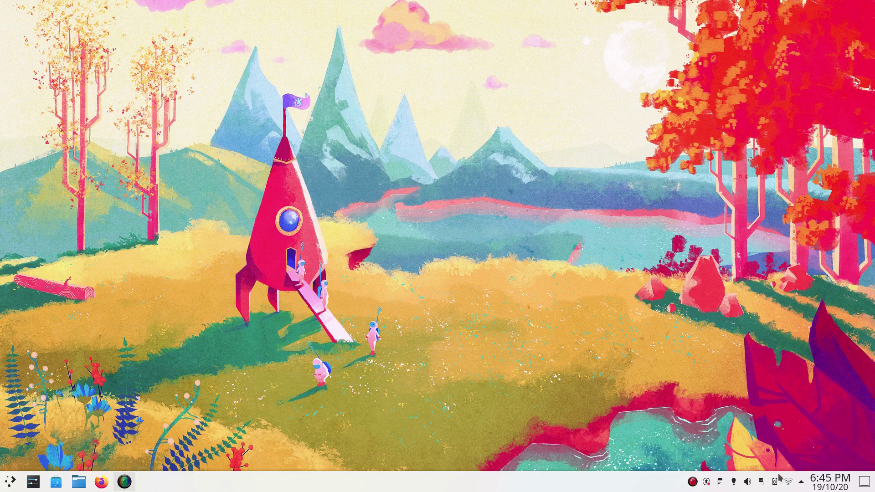
Share the Videos folder with the RMX1901 phone through KDE Connect
{"action": "left_click", "coordinate": [775, 483]}
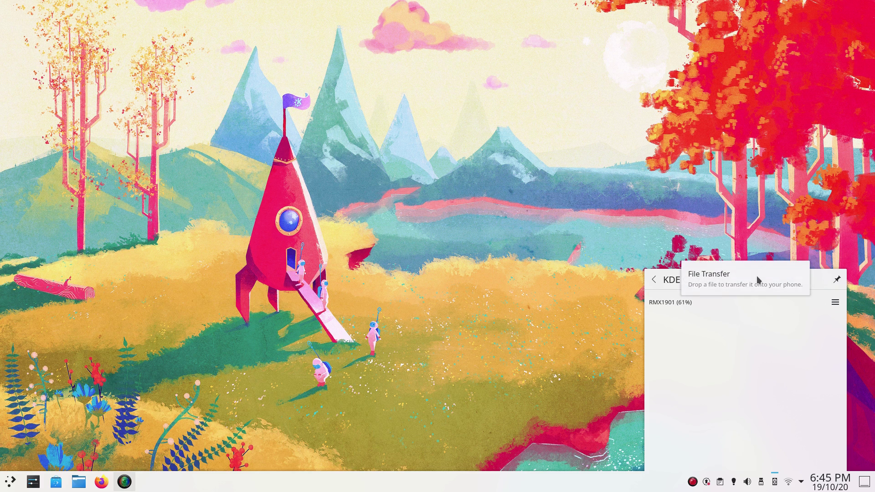
{"action": "left_click", "coordinate": [835, 302]}
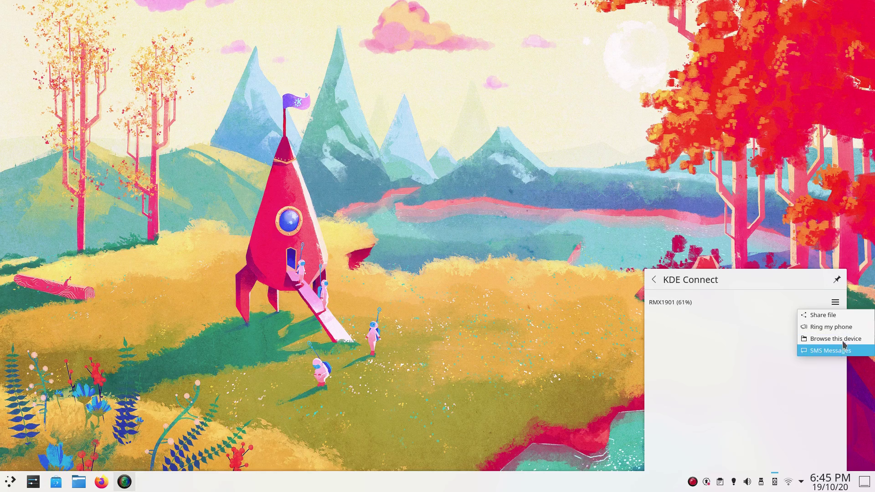
{"action": "left_click", "coordinate": [843, 315]}
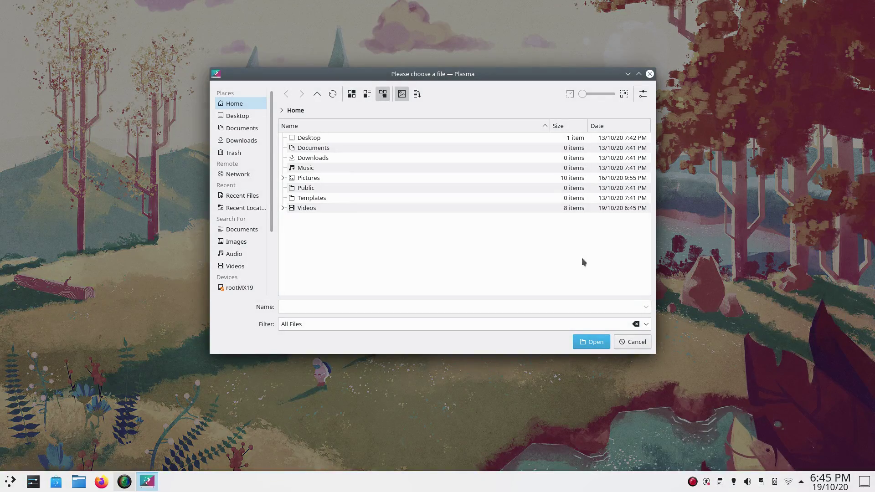
{"action": "left_click", "coordinate": [314, 208]}
{"action": "key", "text": "Return"}
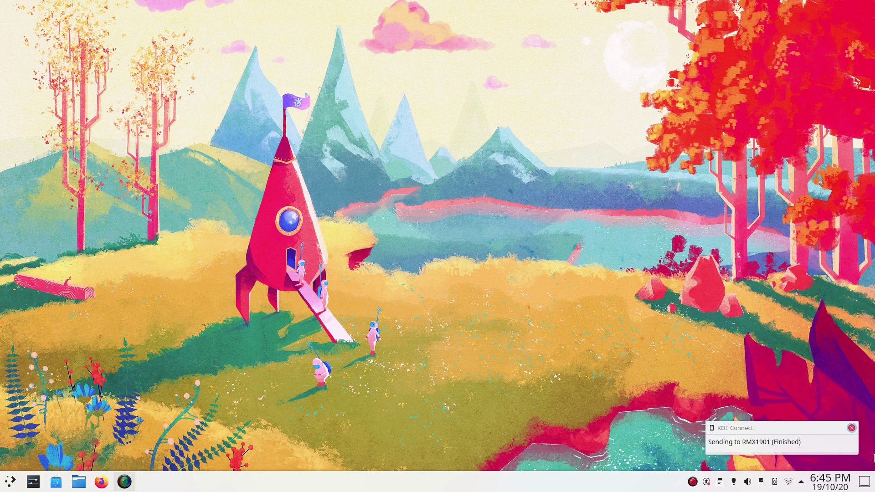
Dismiss the finished-transfer notification and reopen the phone's KDE Connect action list
{"action": "left_click", "coordinate": [851, 428]}
{"action": "left_click", "coordinate": [775, 483]}
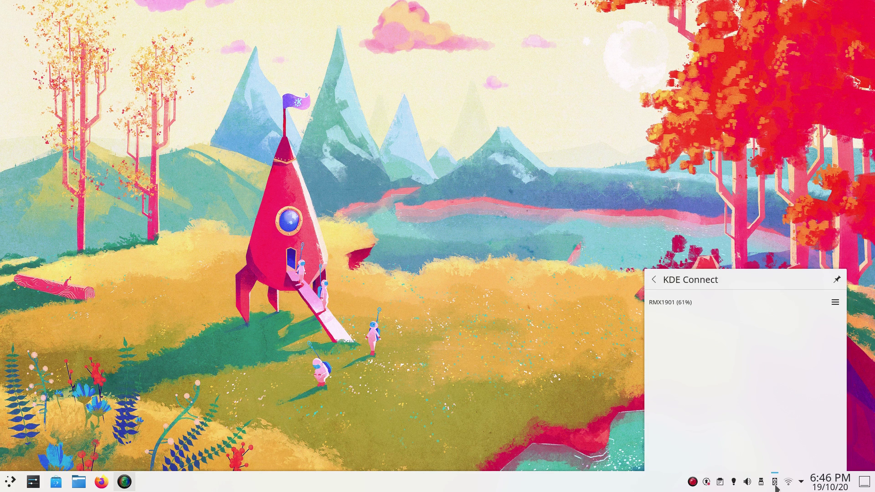
{"action": "left_click", "coordinate": [835, 302]}
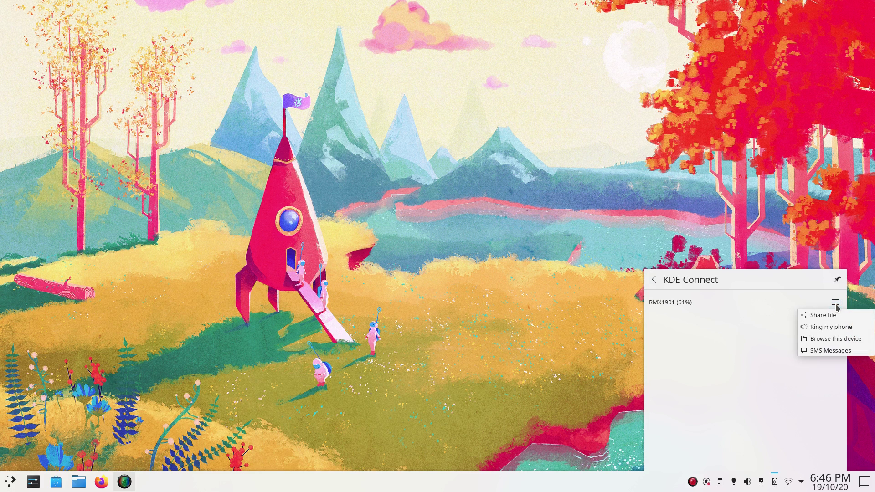
{"action": "left_click", "coordinate": [831, 327]}
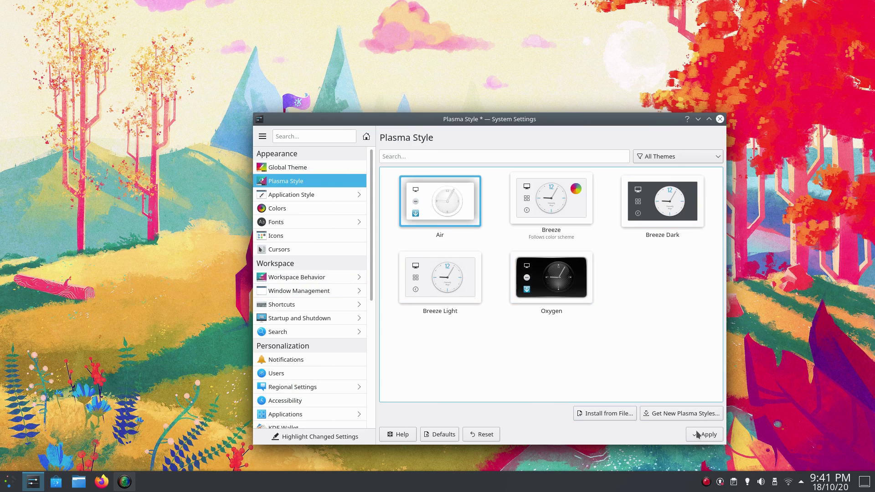
Open the application launcher to show its All Applications categories over System Settings
{"action": "left_click", "coordinate": [5, 486]}
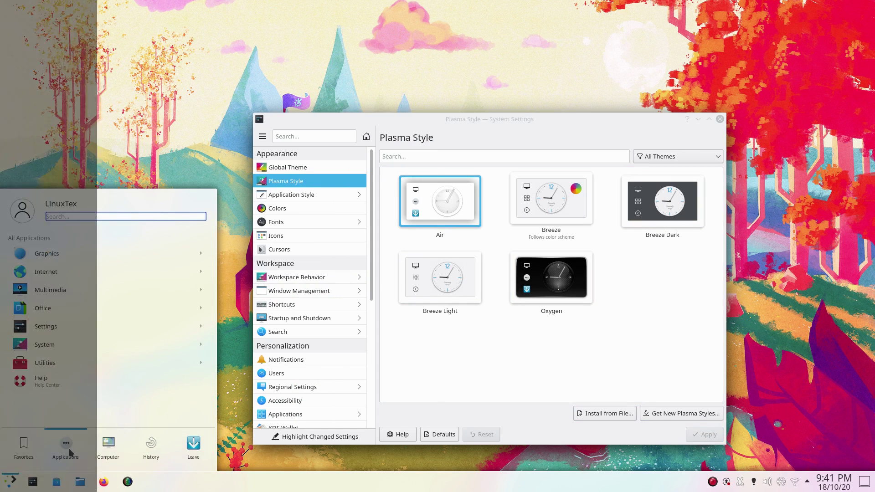